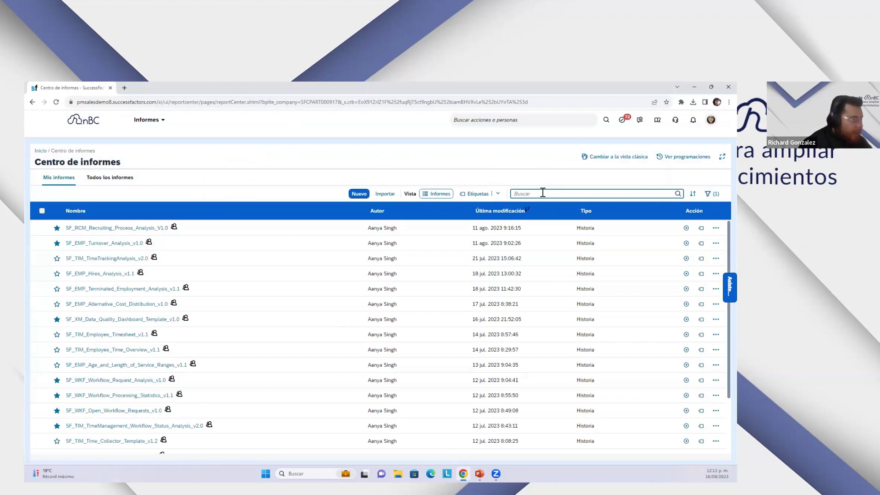
- Search the personal reports for "even" and look through the list for the events audit report
type("en")
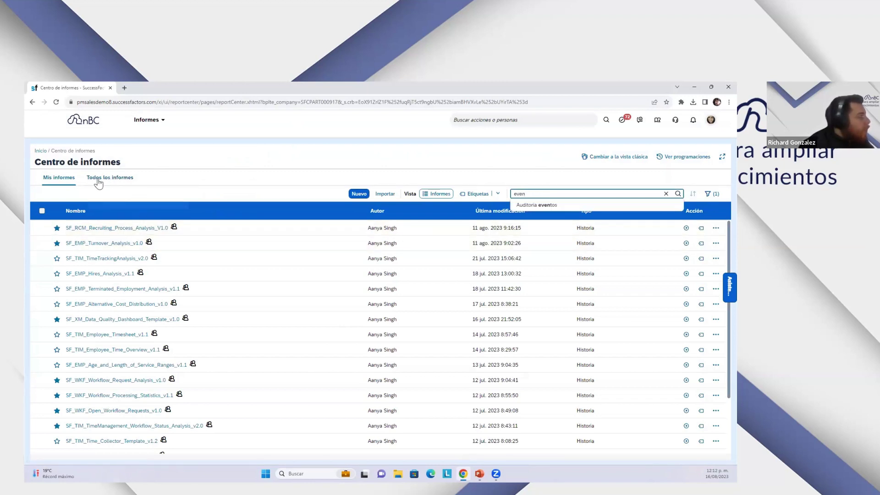
left_click(69, 181)
scroll(196, 264, "down", 10)
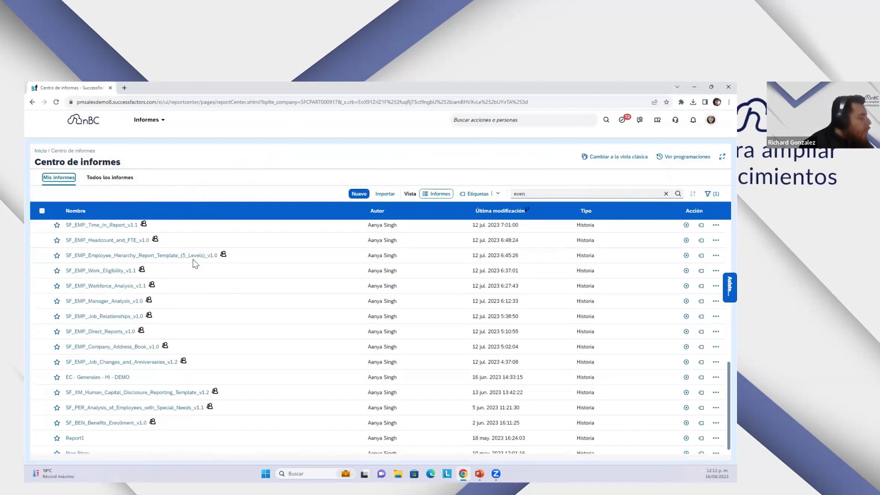
scroll(195, 261, "up", 10)
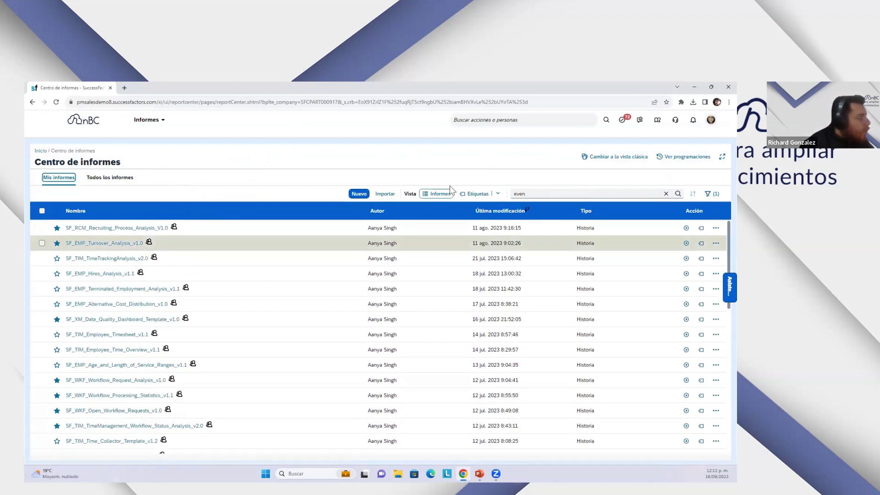
left_click(489, 213)
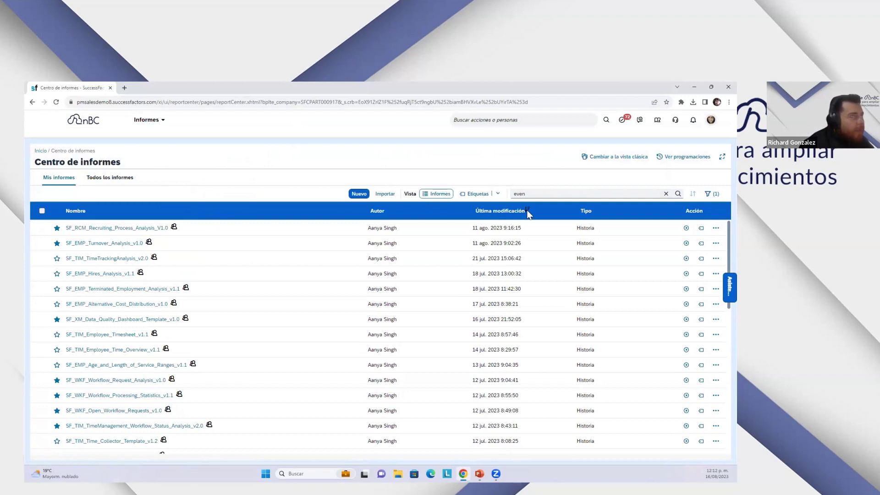
- Switch to the list of all reports and search it for "Auditoria eventos"
left_click(121, 178)
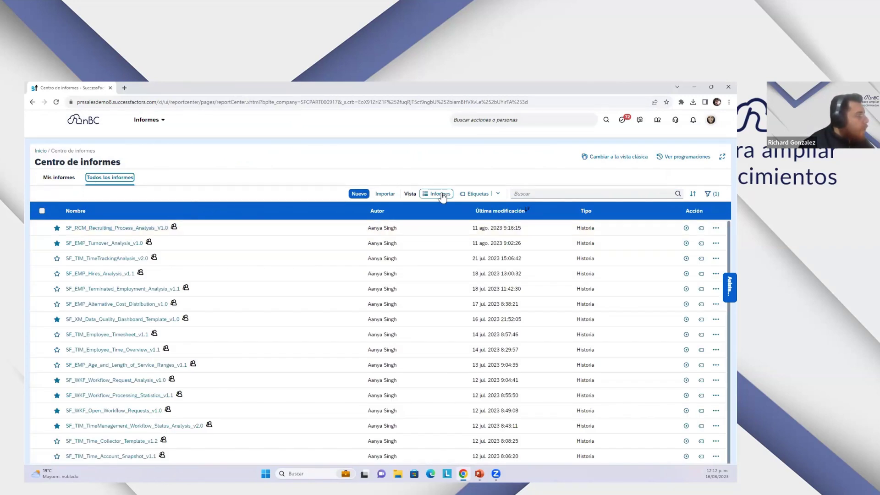
key("alt+Tab")
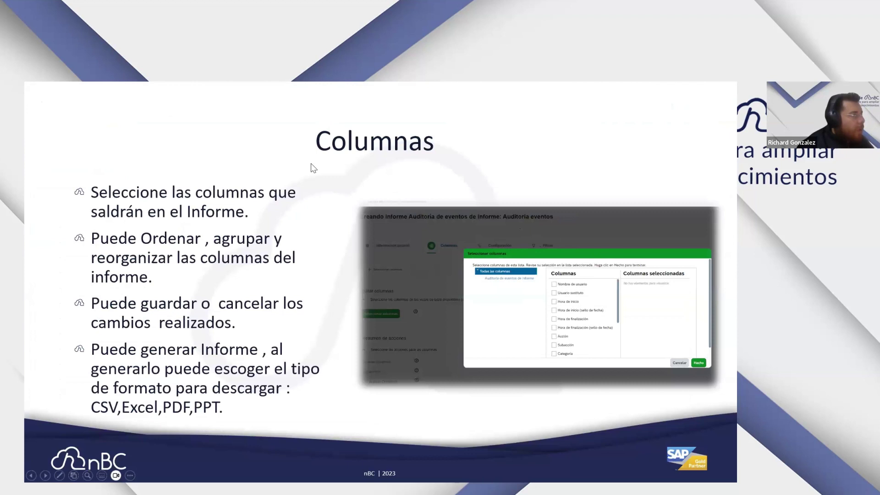
key("alt+Tab")
left_click(543, 193)
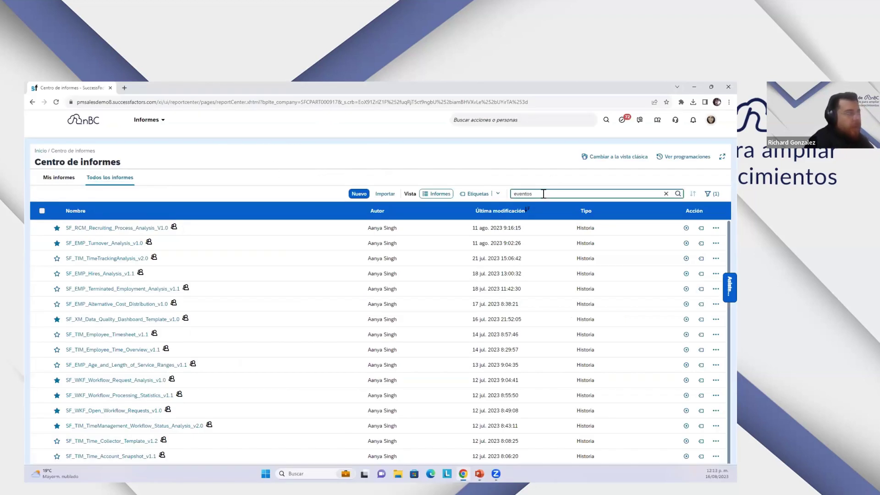
left_click(544, 205)
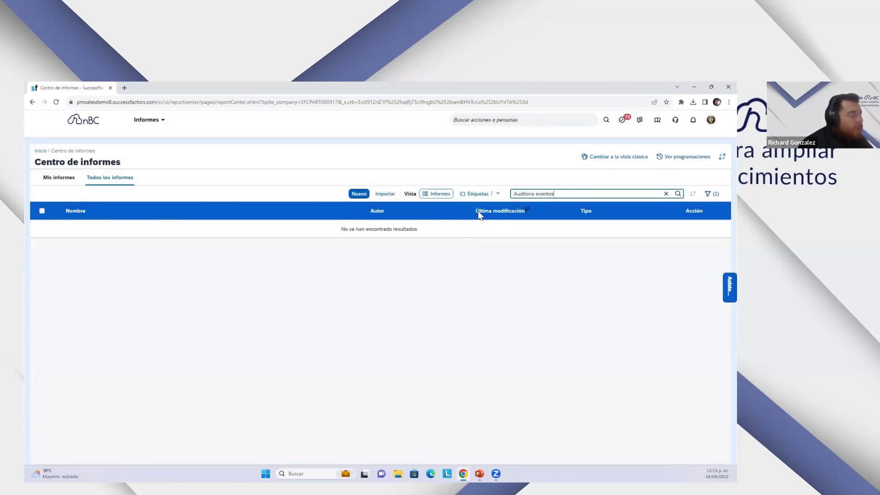
- Remove the Historia type from the report filters and apply the filter change
left_click(712, 194)
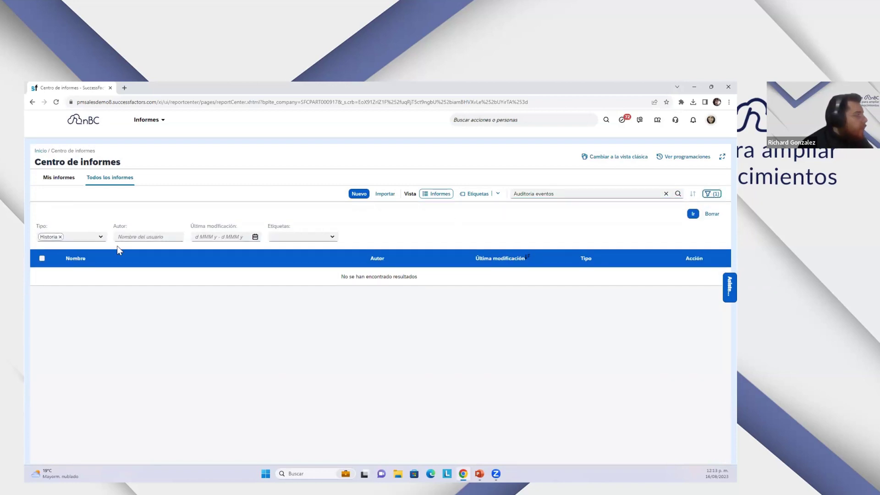
left_click(60, 236)
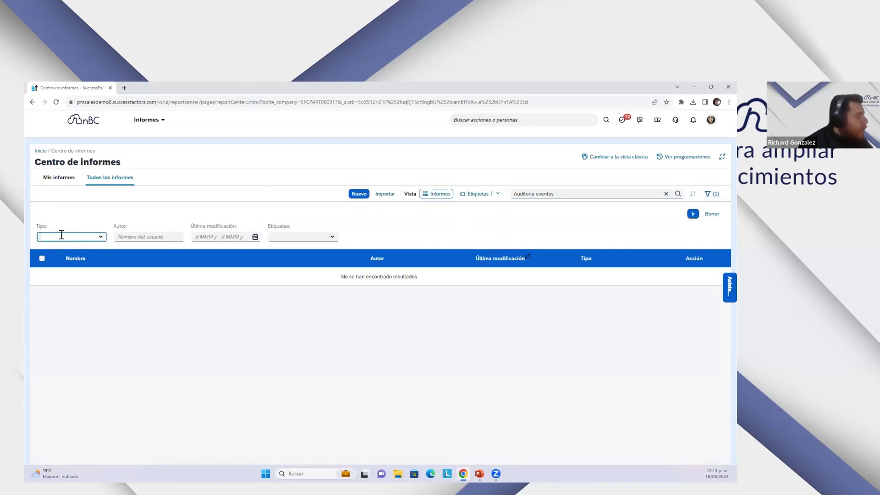
left_click(693, 214)
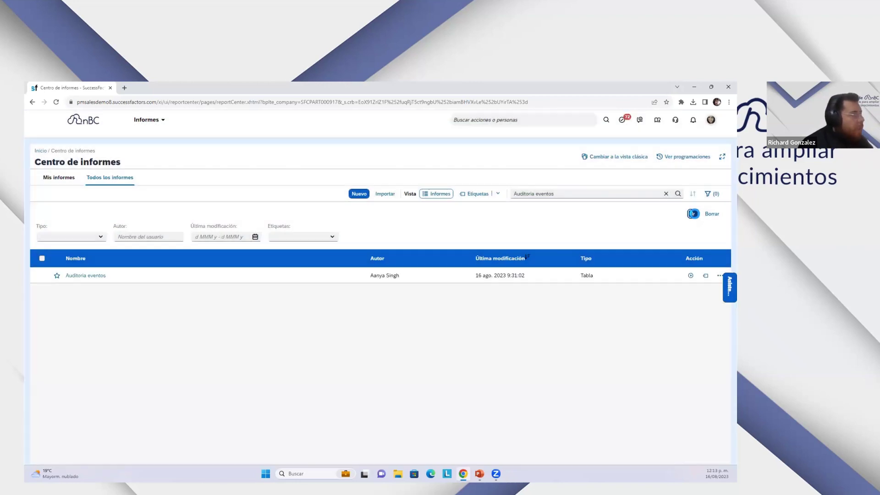
- Open the Auditoria eventos report for editing and go to its column settings
left_click(720, 277)
left_click(702, 305)
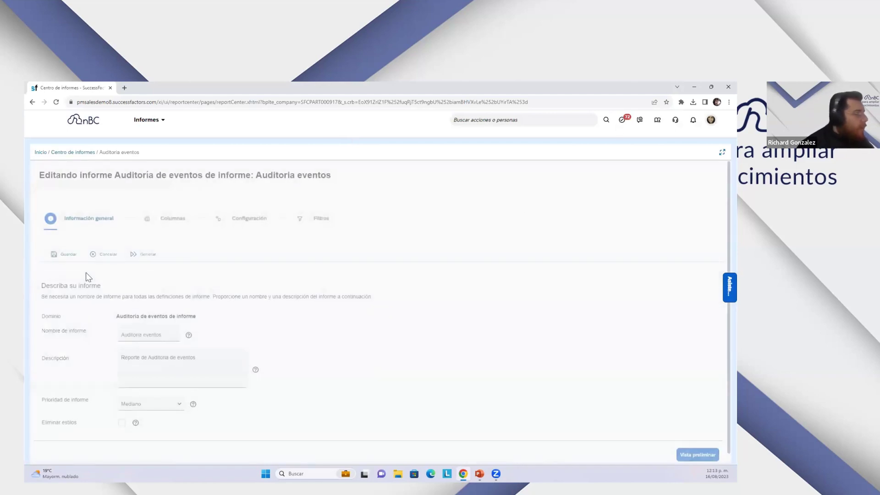
left_click(148, 220)
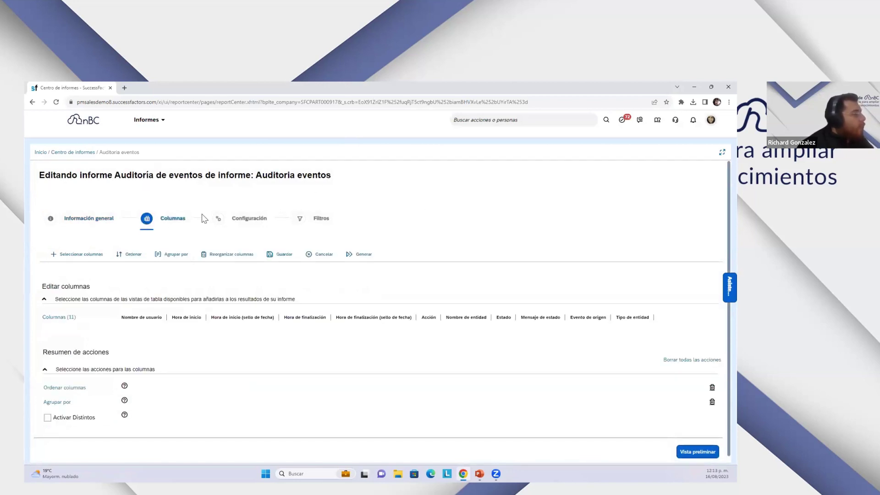
left_click(158, 257)
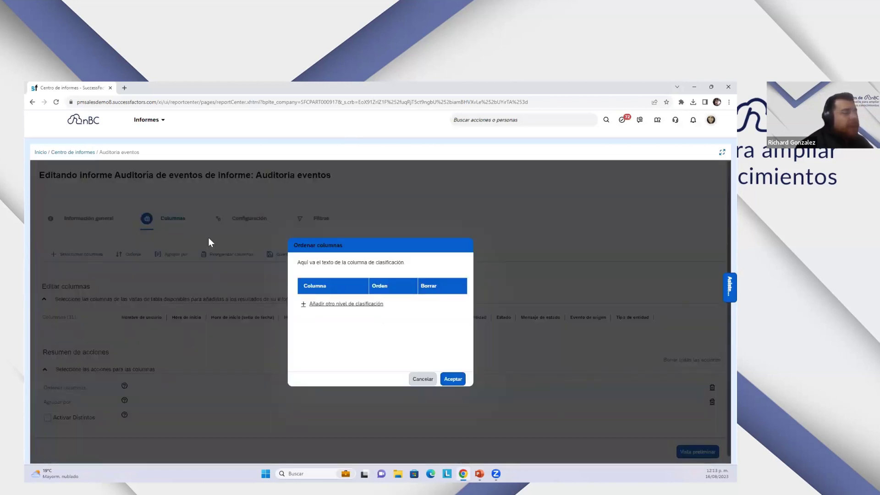
left_click(321, 306)
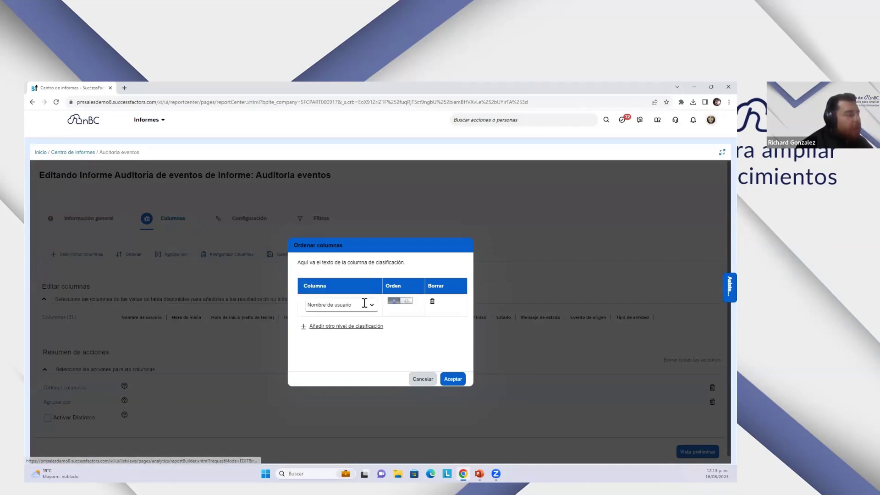
left_click(371, 305)
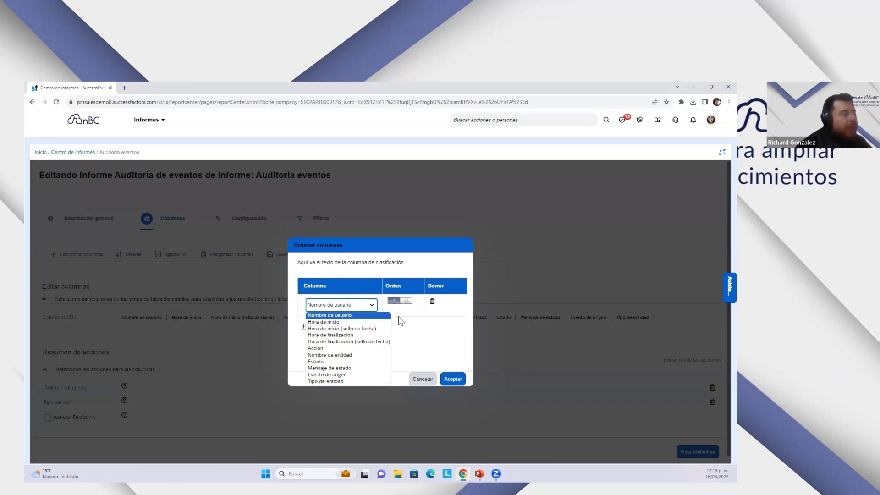
left_click(422, 379)
left_click(422, 378)
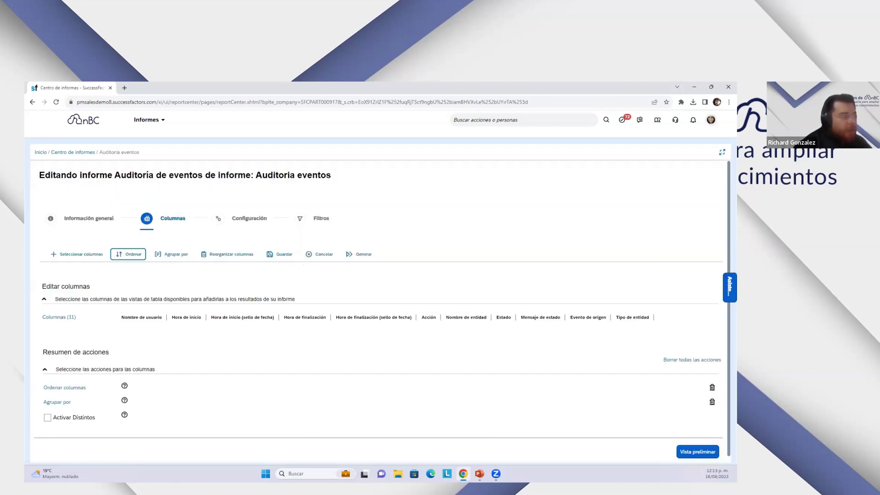
- Preview the report data, check the order of the dates in the rows and close the preview
left_click(697, 452)
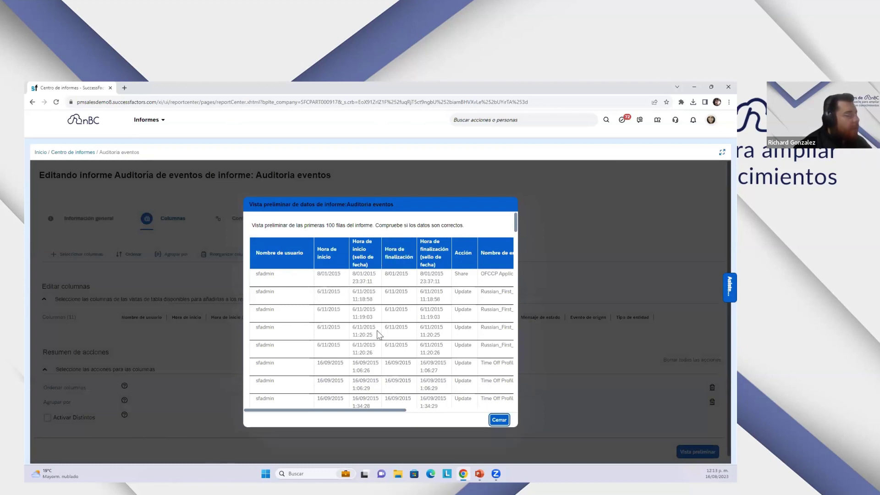
scroll(395, 274, "down", 3)
scroll(394, 287, "up", 3)
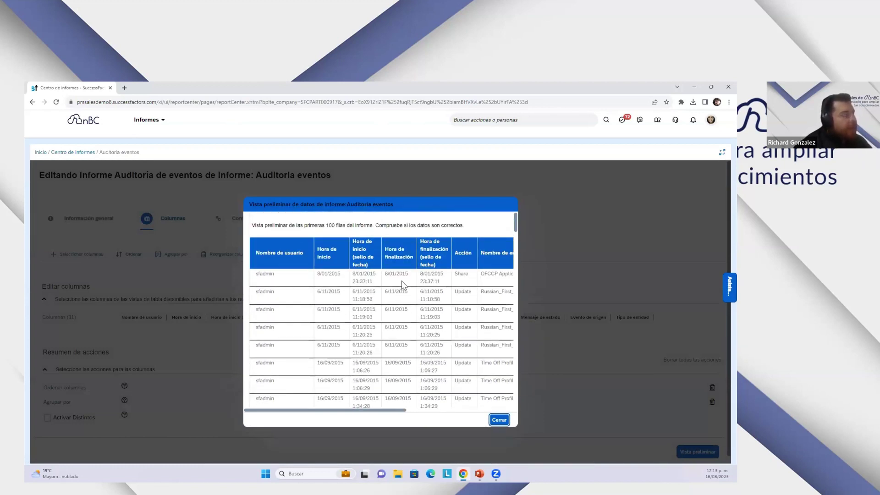
scroll(330, 295, "down", 5)
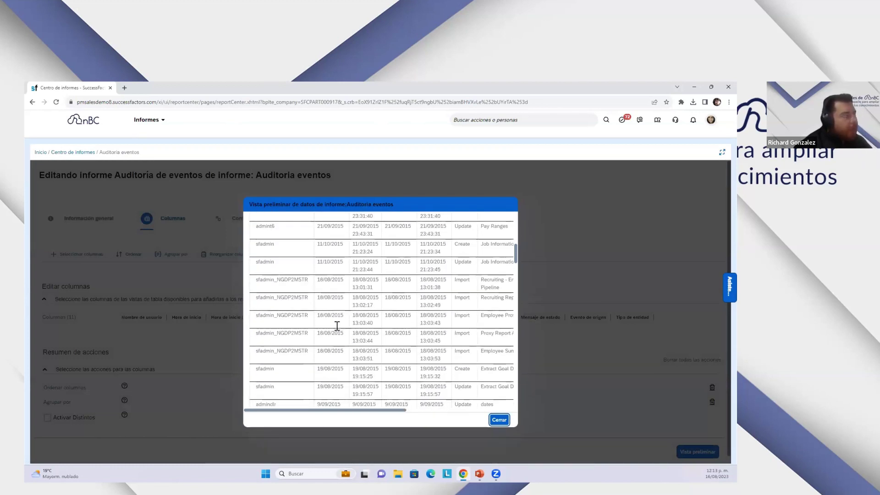
scroll(414, 278, "up", 5)
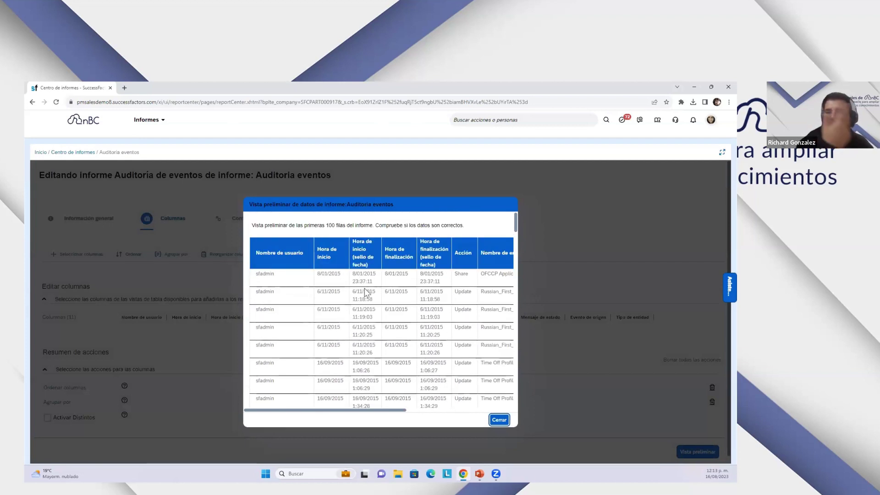
left_click(499, 421)
- Sort the report by Hora de inicio (sello de fecha) in descending order and save the report
left_click(130, 256)
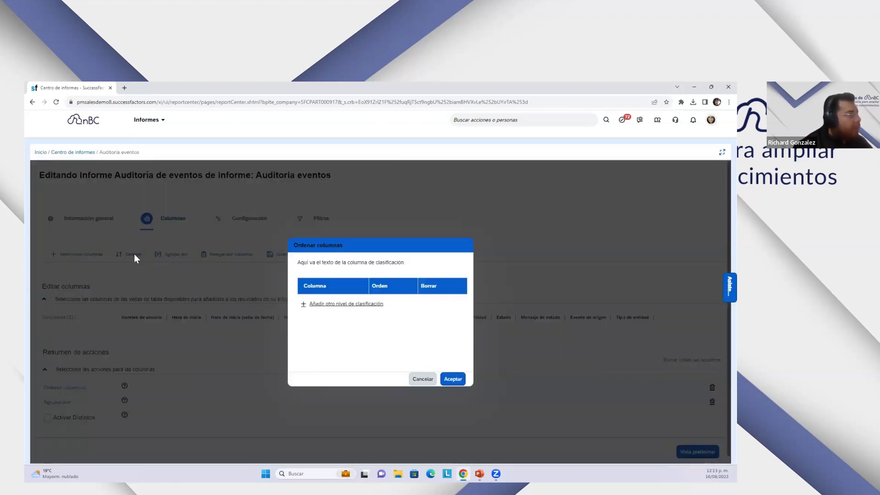
left_click(335, 304)
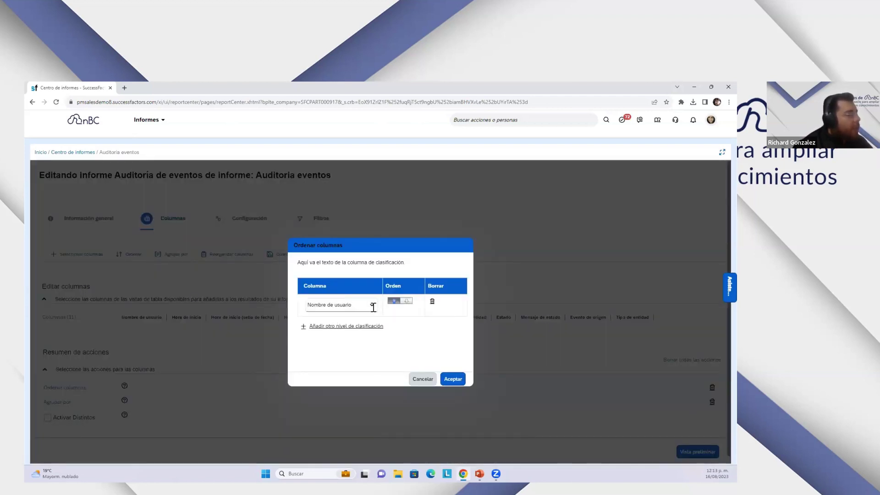
left_click(367, 305)
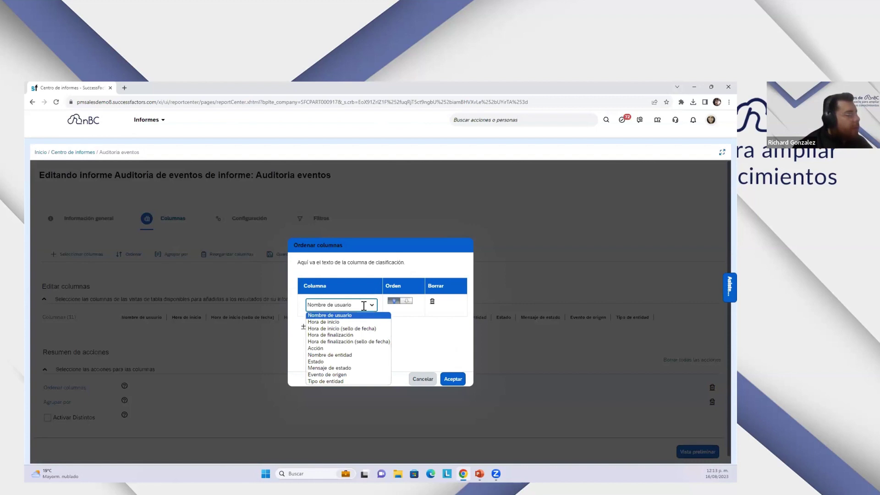
left_click(343, 329)
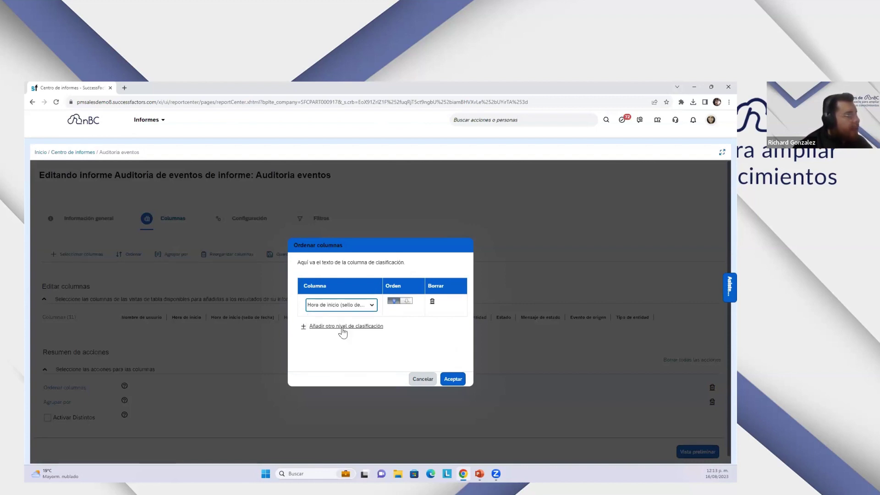
left_click(402, 303)
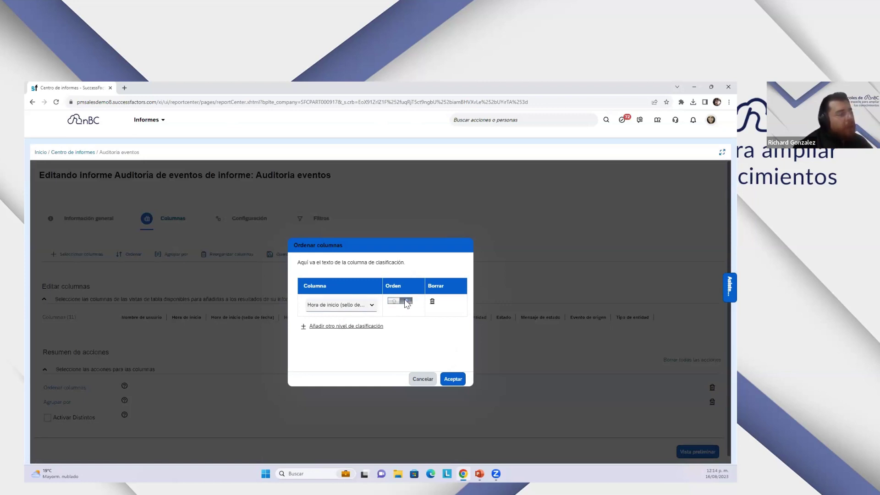
left_click(453, 378)
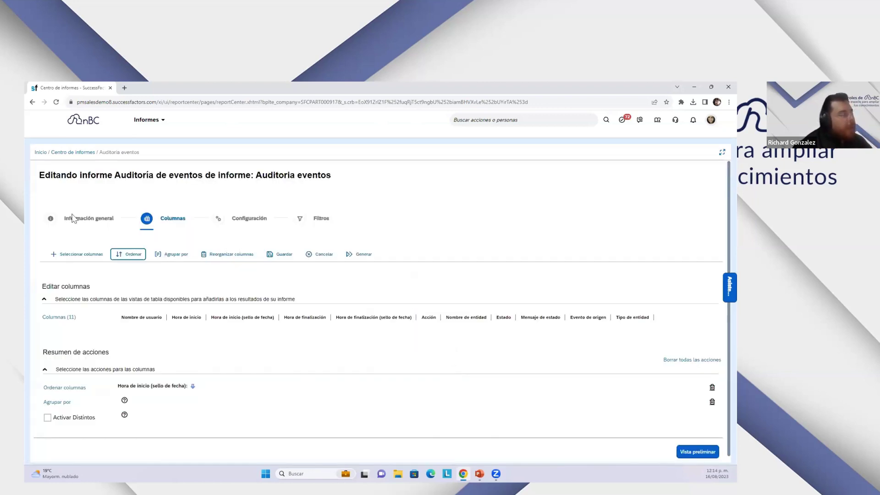
left_click(277, 254)
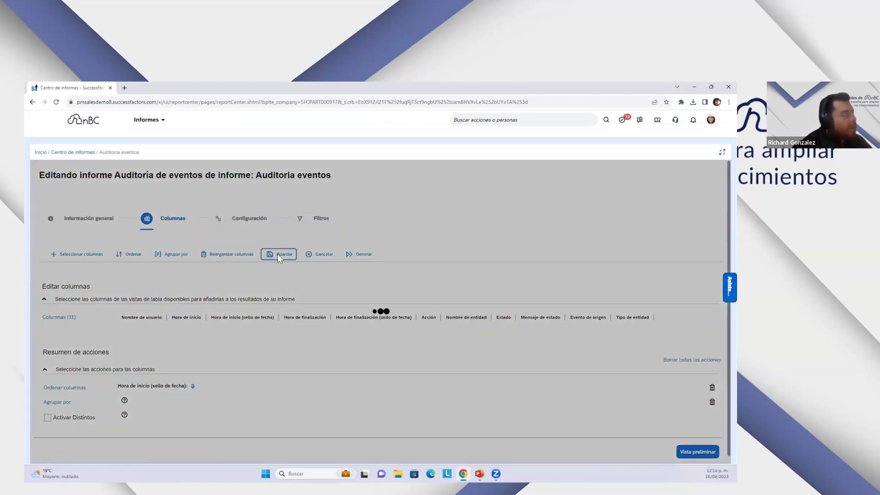
- Preview the sorted report data, examine the start dates and the remaining columns, and close the preview
scroll(646, 402, "down", 1)
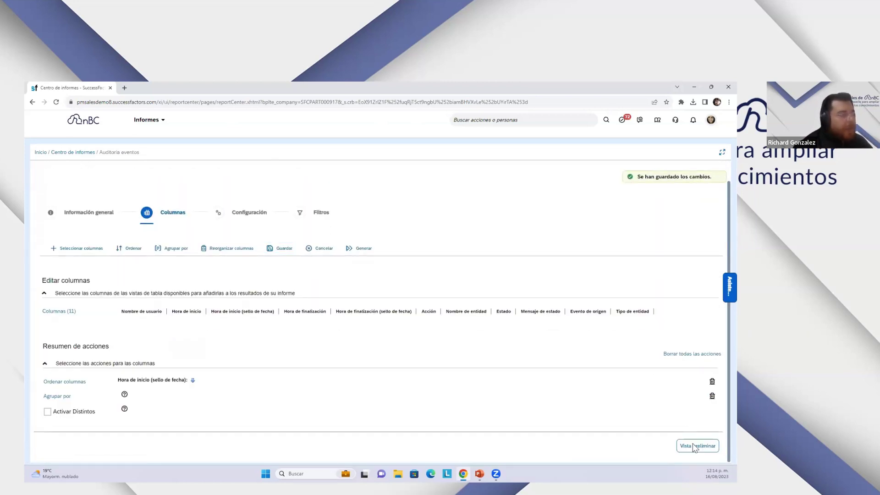
left_click(692, 445)
left_click_drag(322, 274, 354, 280)
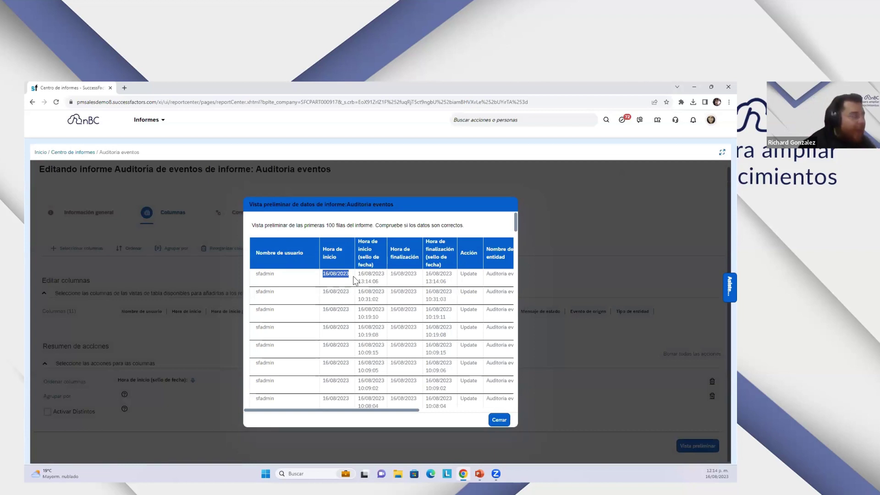
scroll(404, 354, "down", 5)
scroll(405, 354, "up", 6)
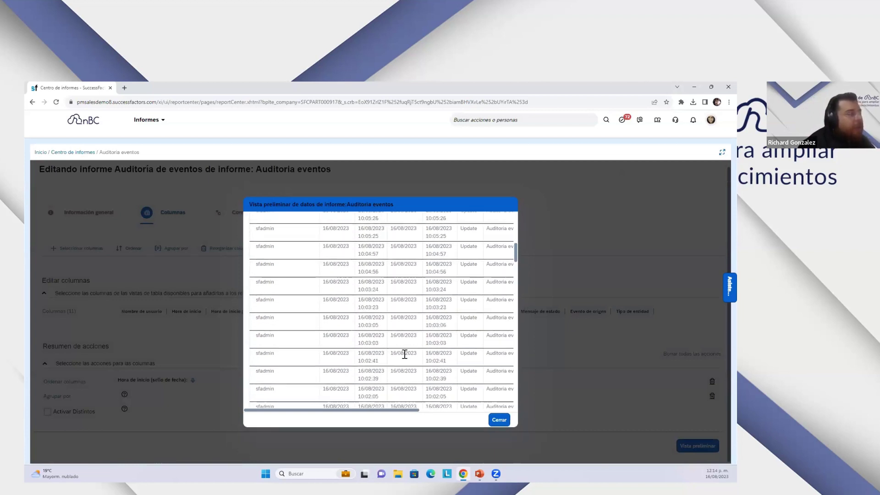
scroll(385, 371, "down", 4)
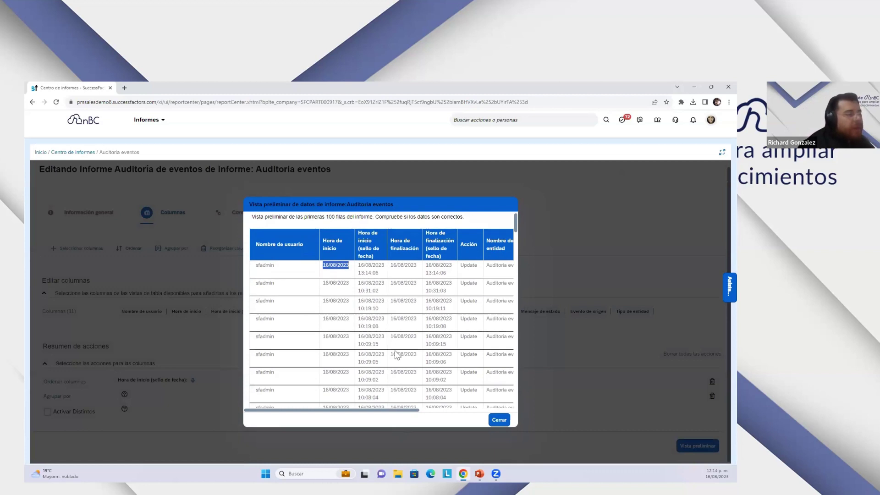
left_click(465, 410)
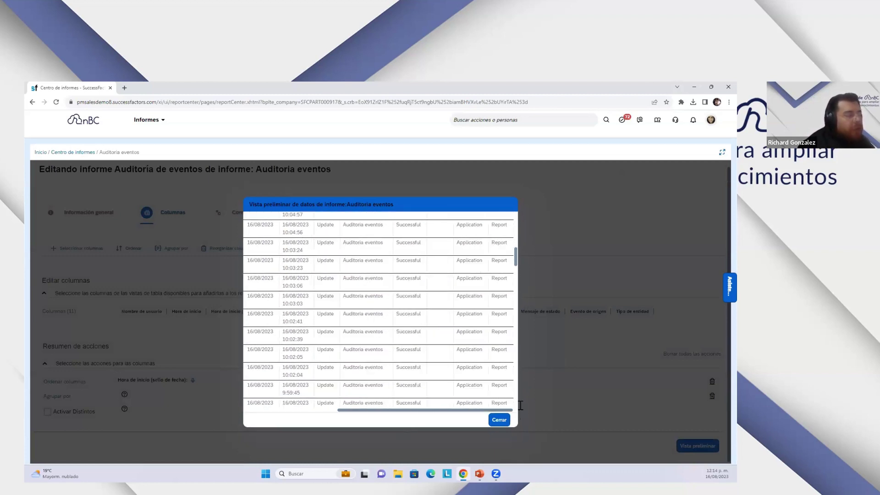
scroll(422, 261, "down", 5)
left_click(500, 420)
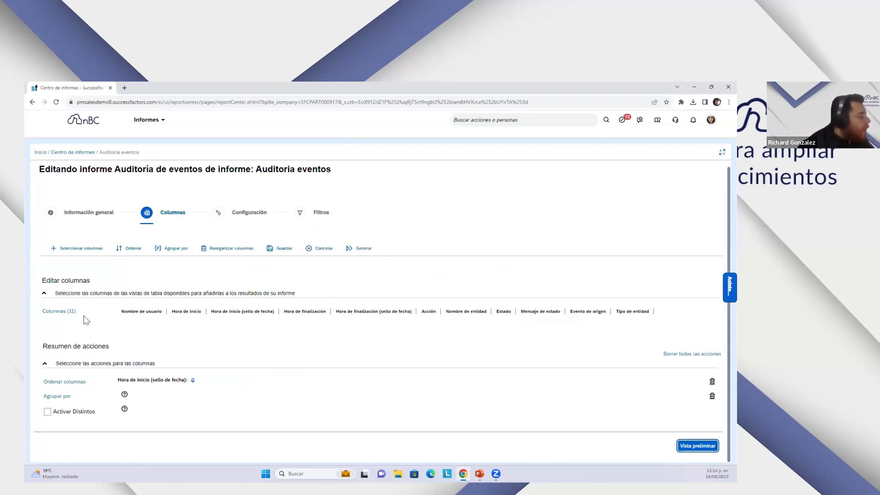
- Review the available and selected columns of the report, and close the column selection without changes
left_click(65, 312)
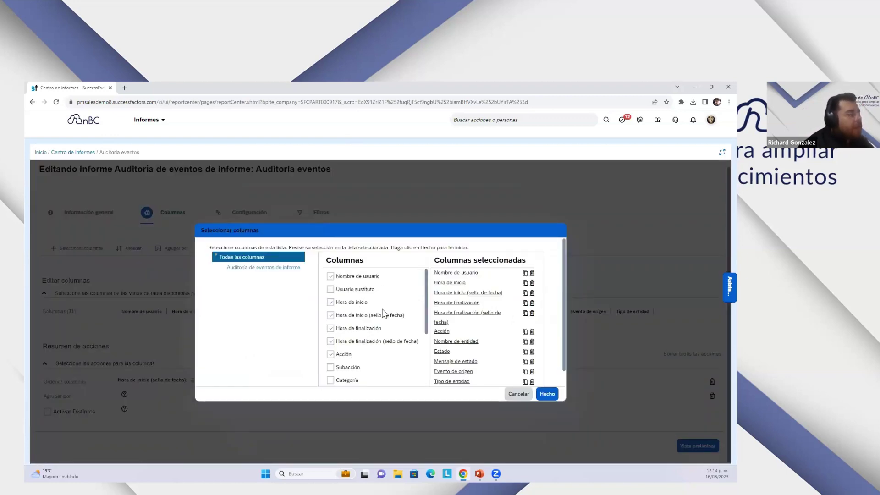
scroll(467, 289, "down", 1)
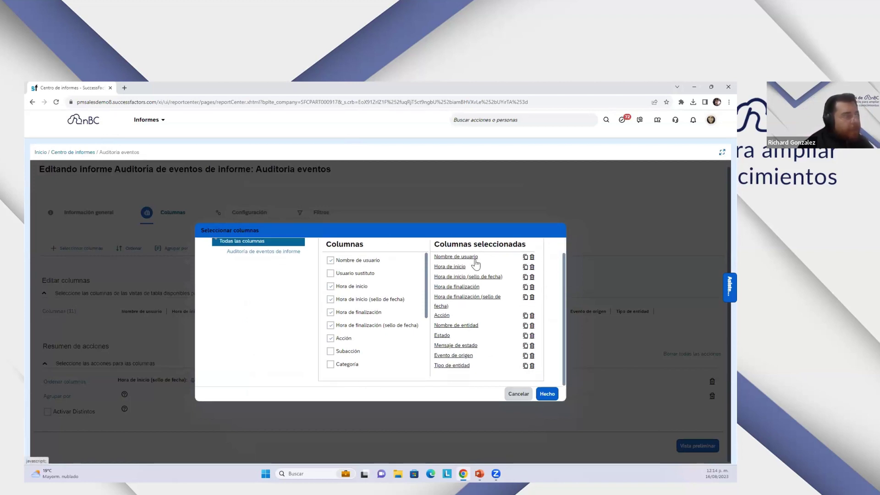
left_click(517, 394)
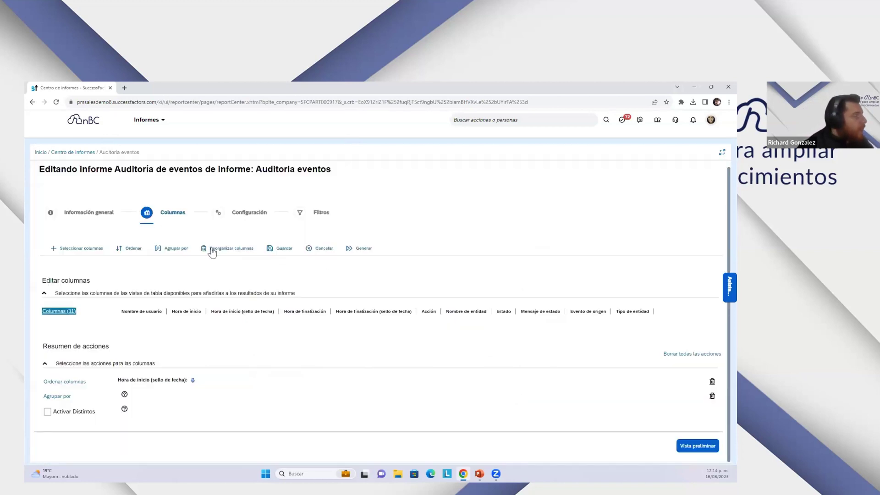
- Try moving the Acción column to the first position in the report's column order, and cancel the rearrangement
left_click(225, 255)
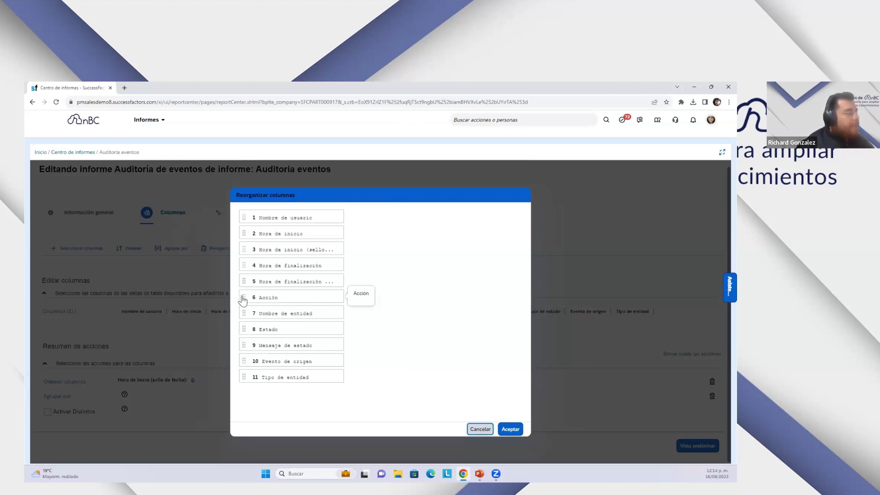
left_click_drag(243, 300, 236, 227)
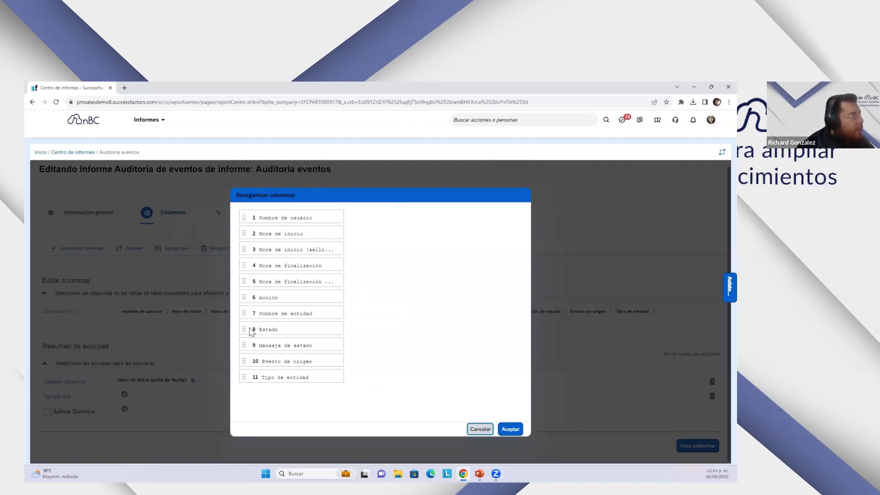
left_click_drag(242, 303, 344, 229)
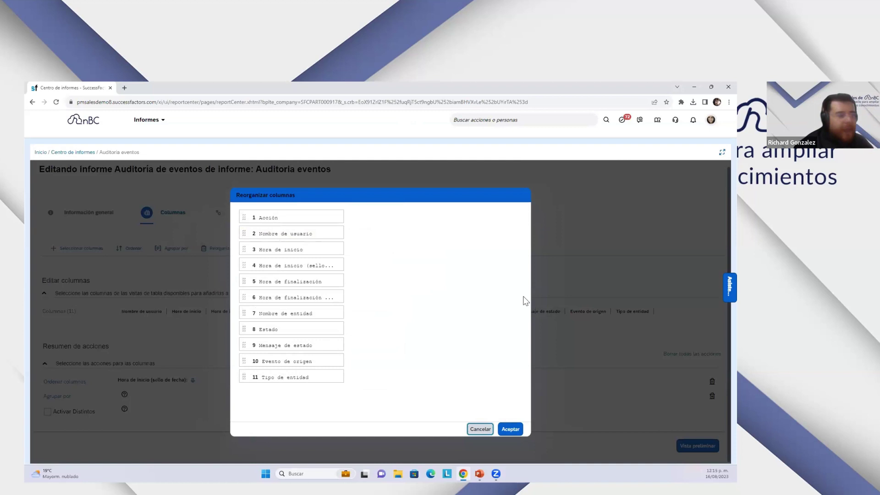
left_click(482, 429)
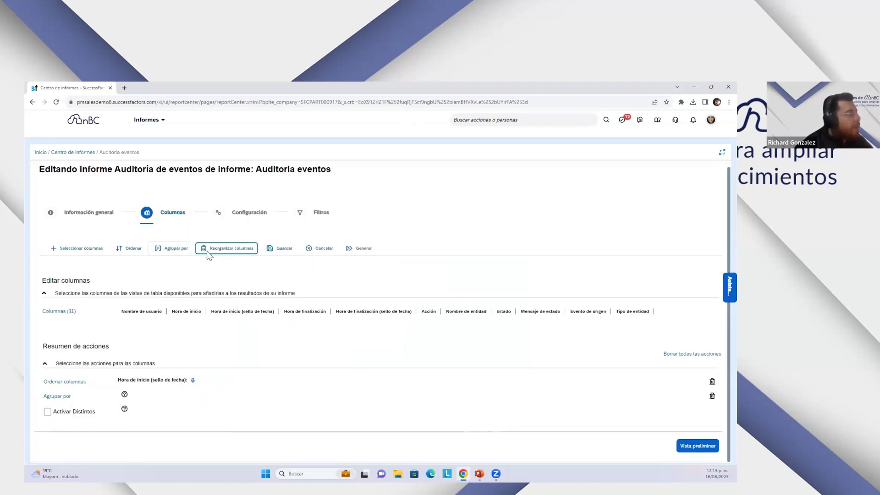
- Group the report by adding an aggregate on the Tipo de entidad column with the RECUENTO function
left_click(169, 248)
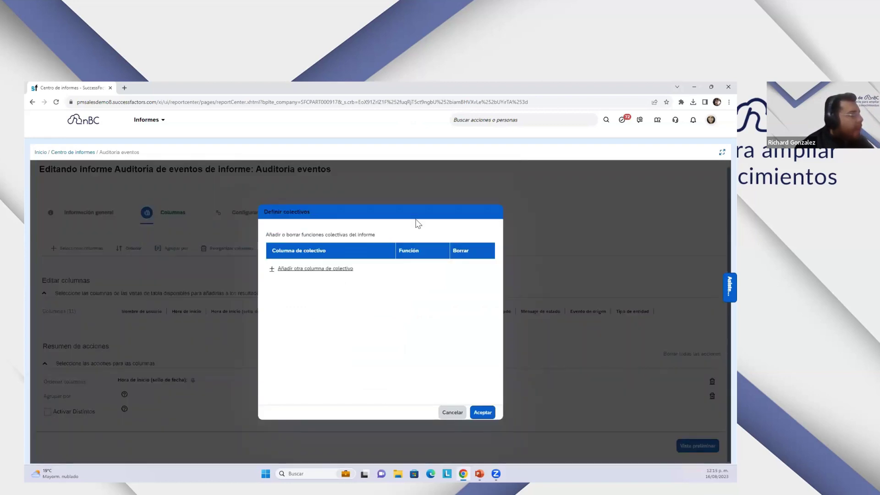
left_click(310, 269)
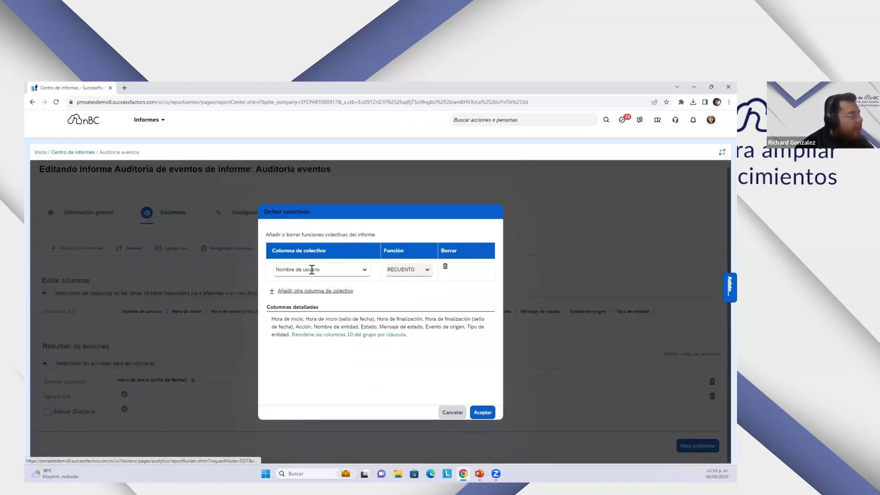
left_click(365, 270)
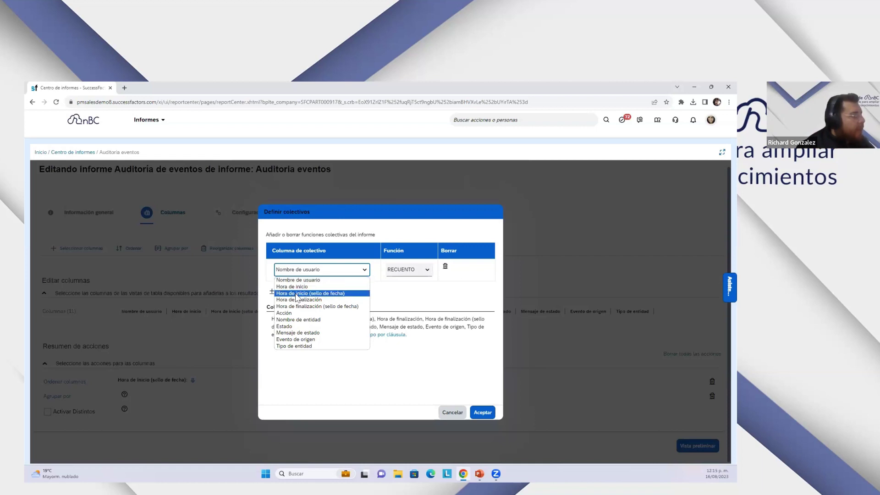
left_click(321, 346)
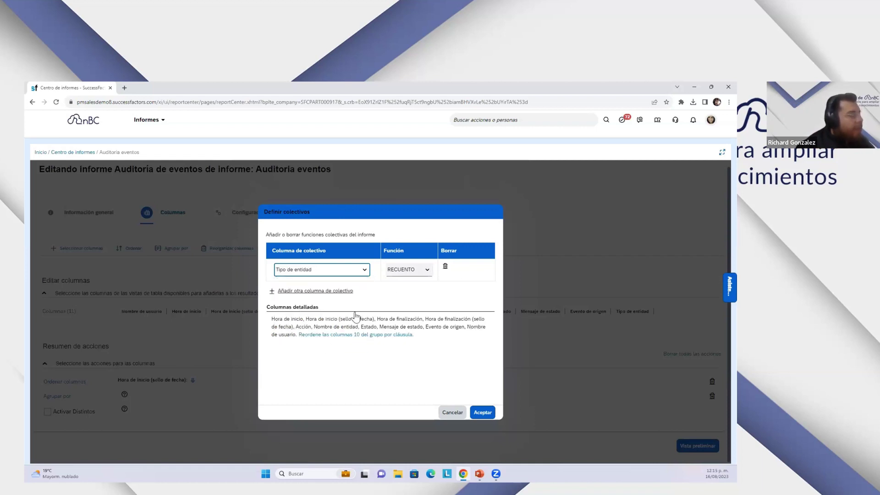
left_click(427, 271)
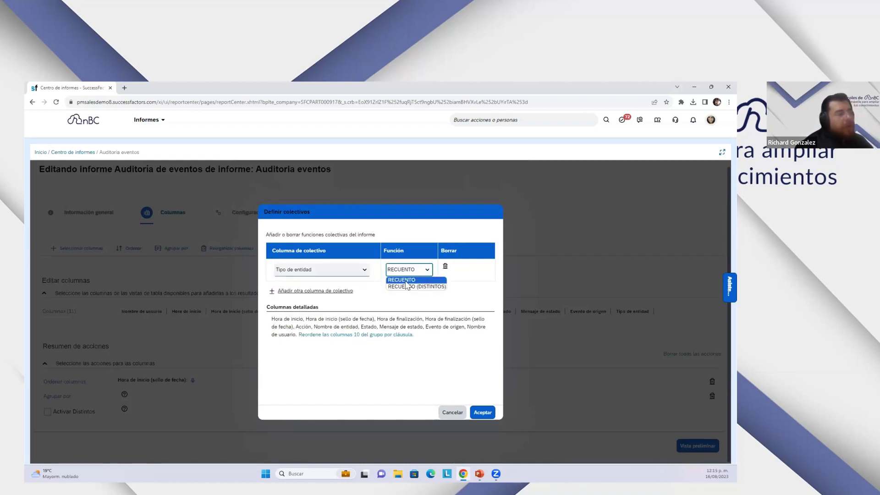
left_click(415, 280)
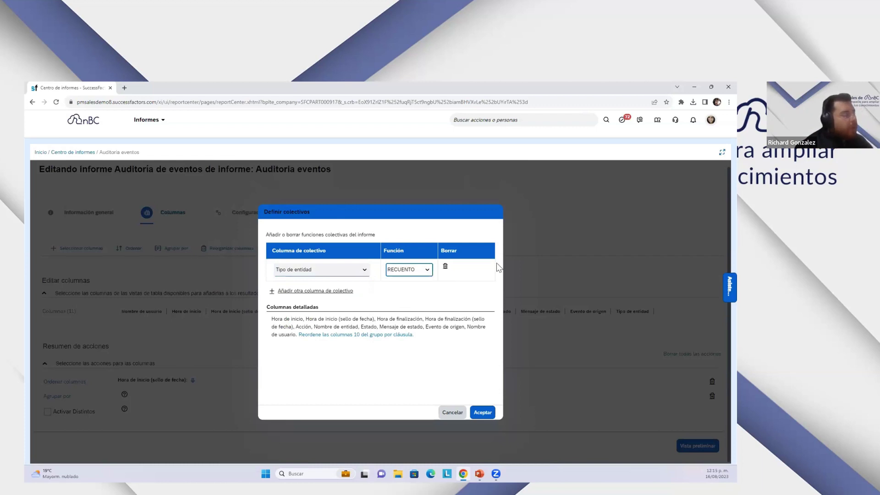
left_click(480, 413)
- Preview the grouped report data, examine the Tipo de entidad count column and close the preview
left_click(697, 453)
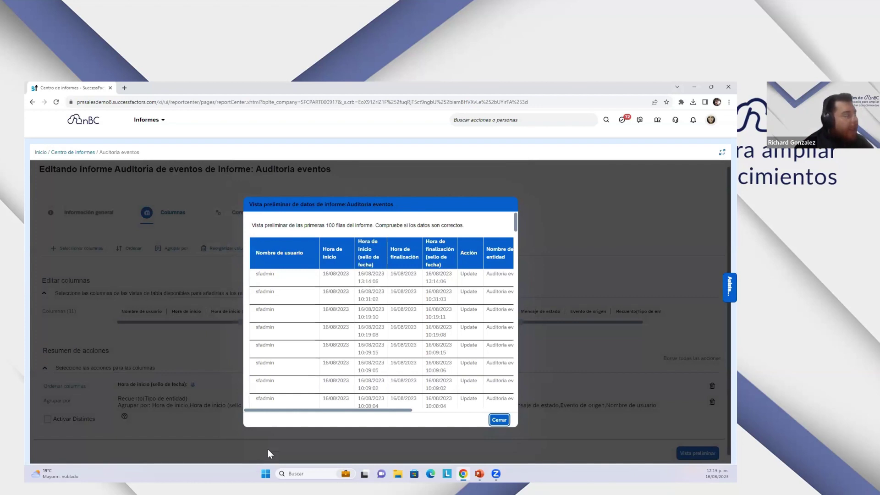
left_click_drag(288, 411, 426, 413)
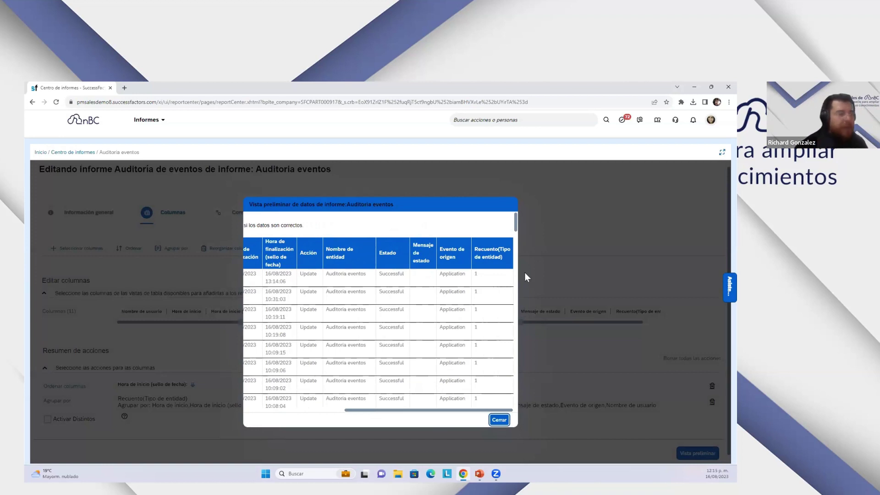
left_click(499, 420)
- Remove the Tipo de entidad aggregate from the report's grouping
left_click(168, 249)
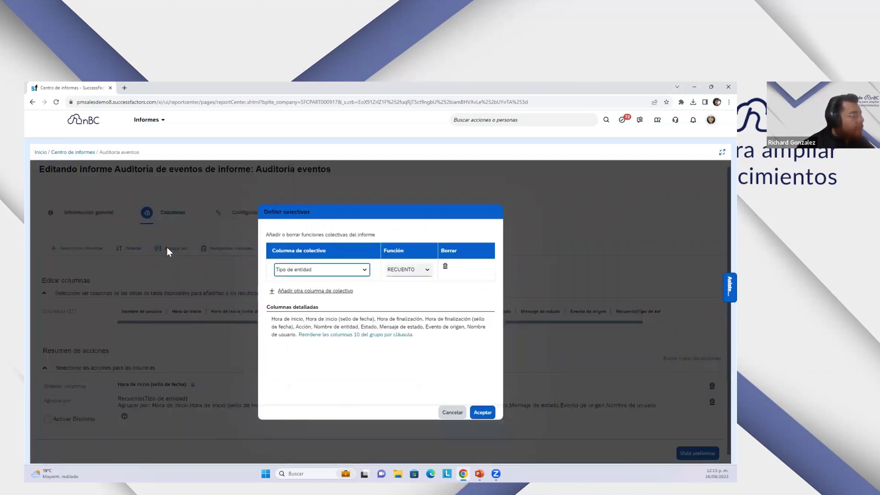
left_click(445, 266)
left_click(482, 413)
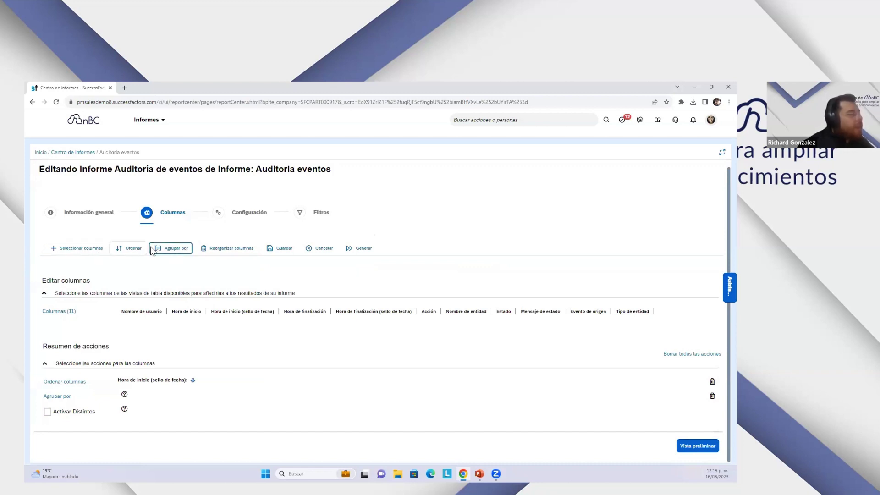
- Save and generate the report, check its page count and download formats, and close the results
left_click(280, 249)
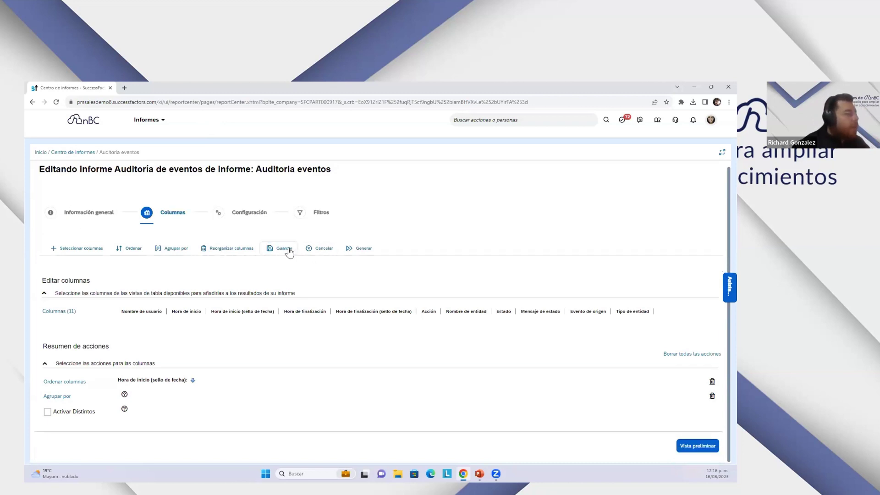
left_click(362, 250)
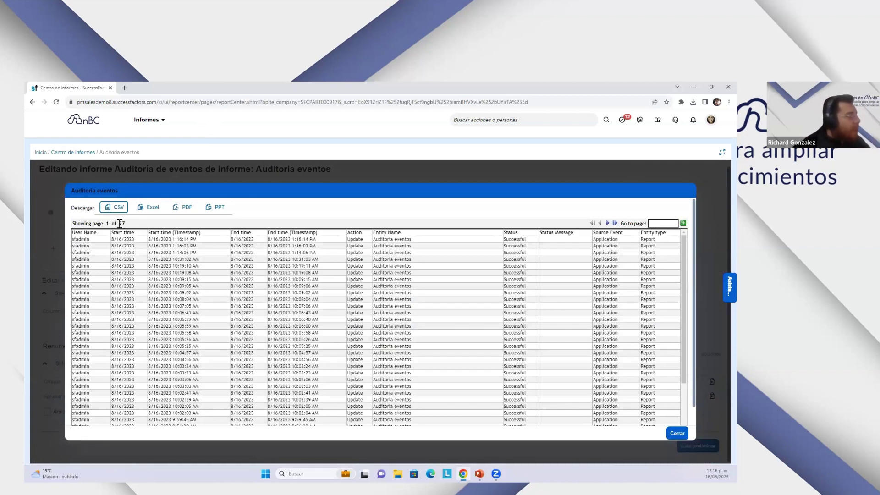
left_click_drag(106, 224, 133, 227)
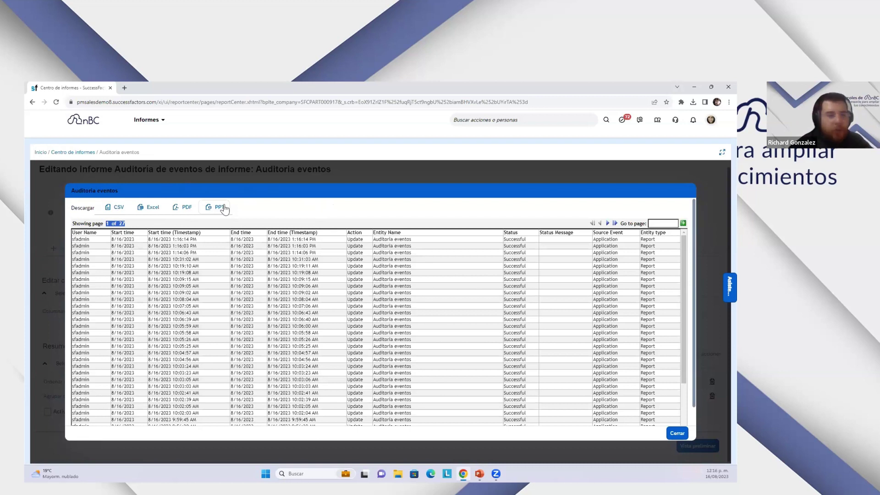
left_click(677, 433)
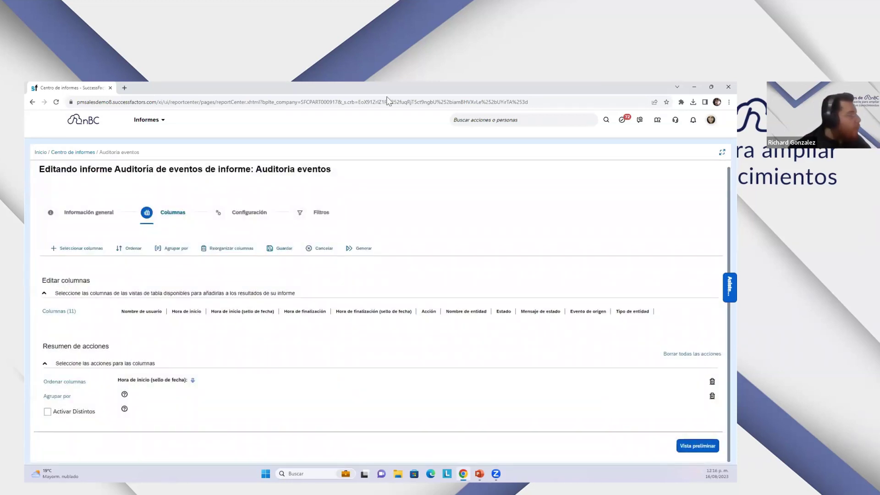
- From the report center, open the run options for Auditoria eventos, choose Exportar and review the available formats
left_click(74, 152)
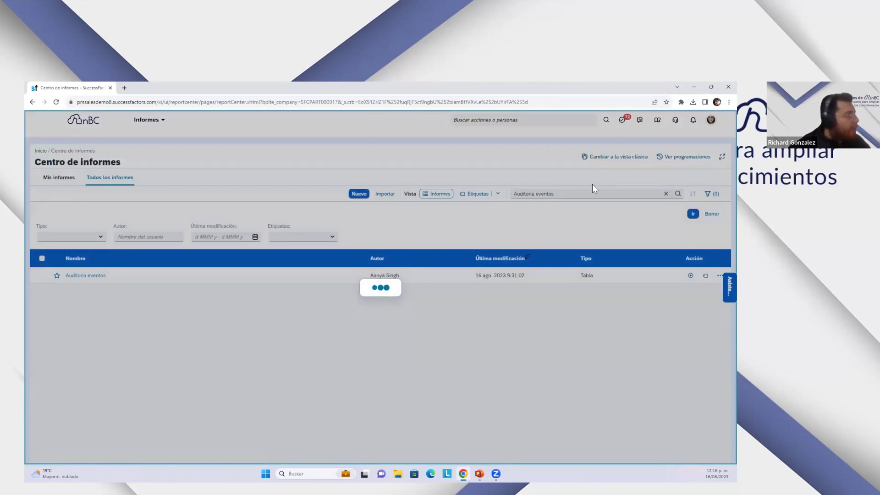
left_click(720, 277)
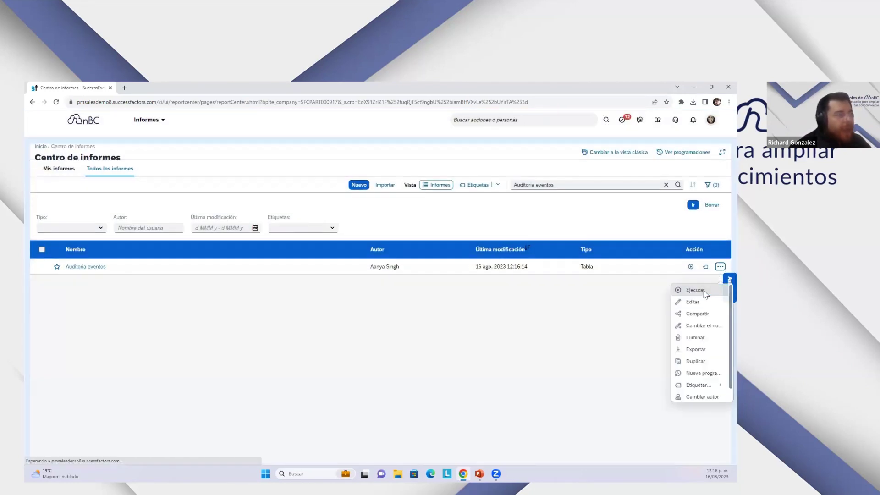
left_click(701, 290)
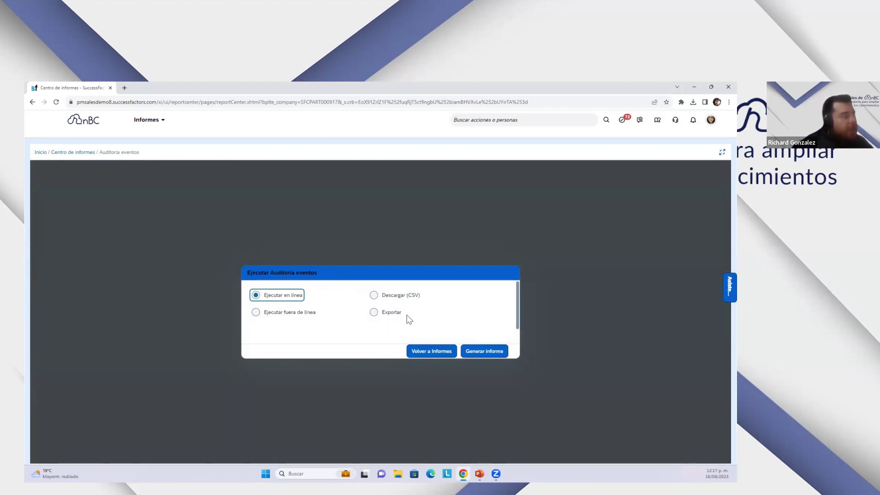
left_click(374, 312)
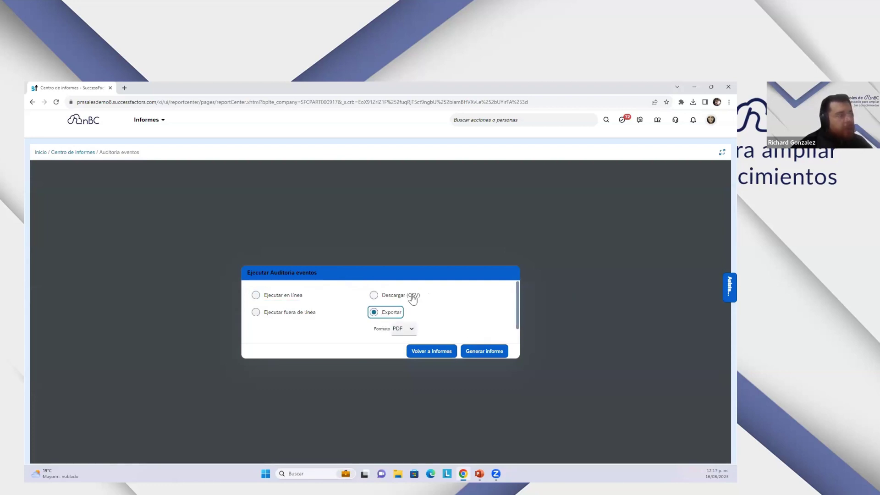
left_click(414, 328)
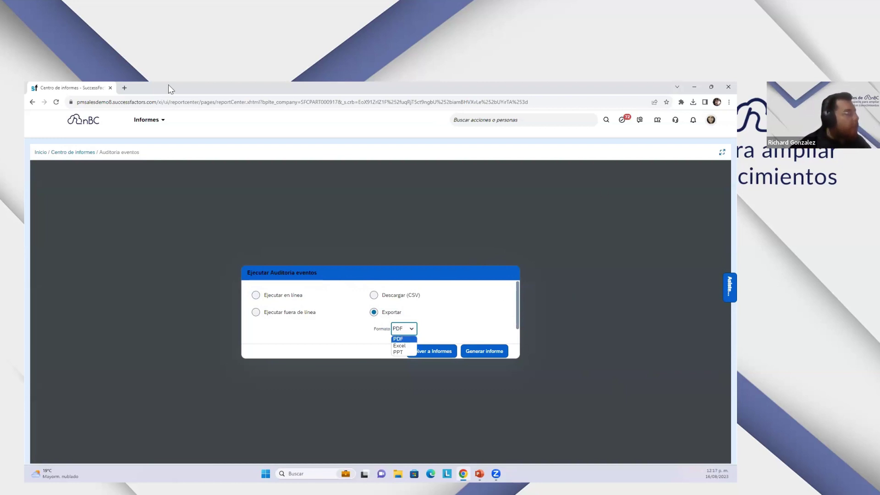
left_click(301, 196)
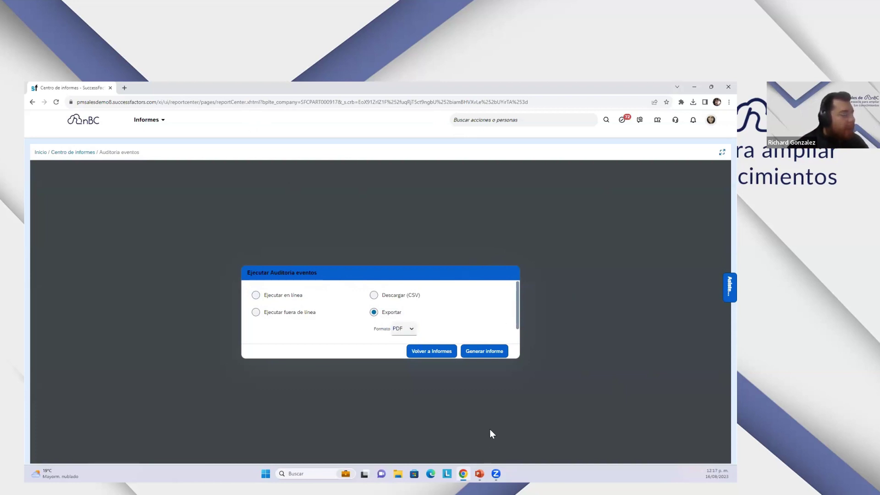
key("alt+Tab")
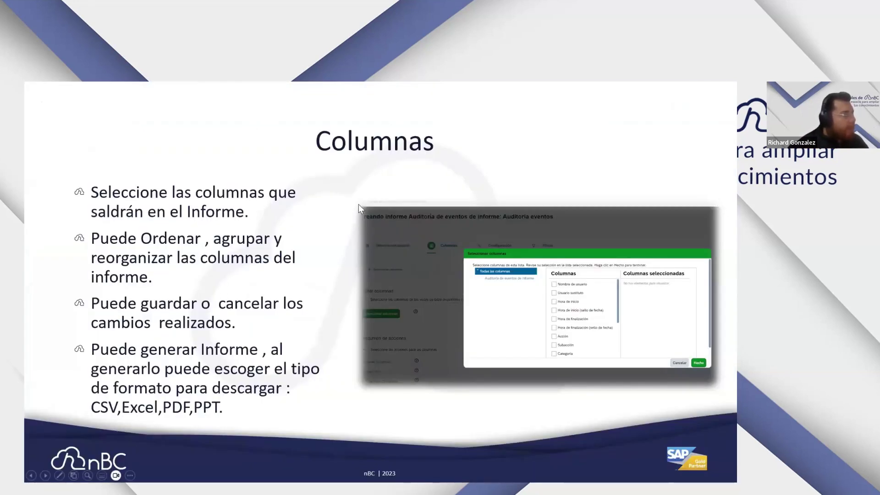
left_click(364, 202)
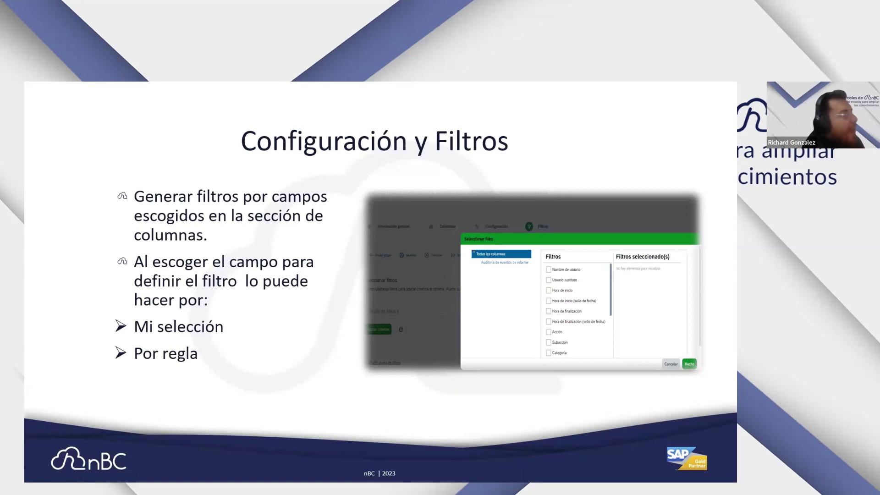
key("alt+Tab")
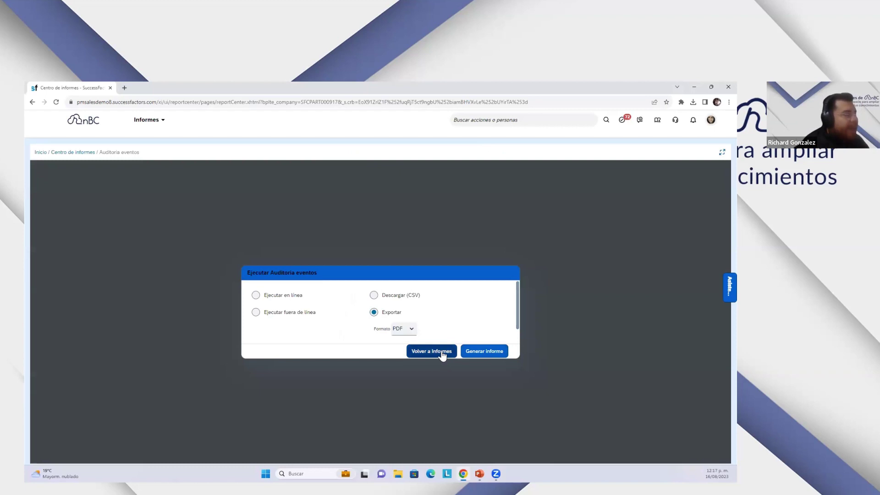
- Leave the run options, open Auditoria eventos for editing and choose Nombre de usuario as a criterion for Grupo de filtros 1
left_click(427, 352)
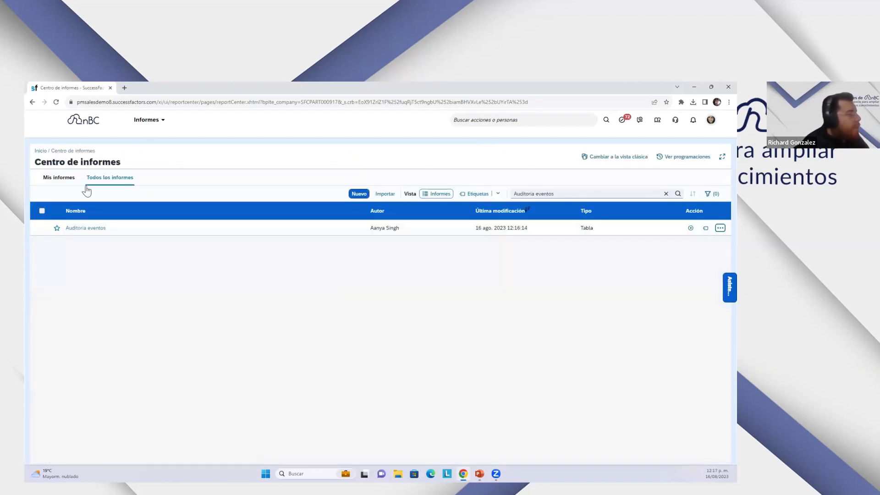
left_click(720, 228)
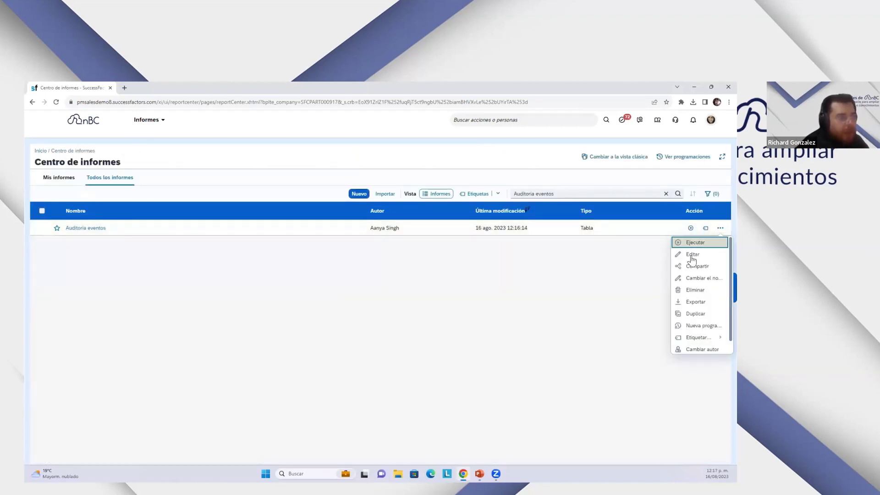
left_click(692, 256)
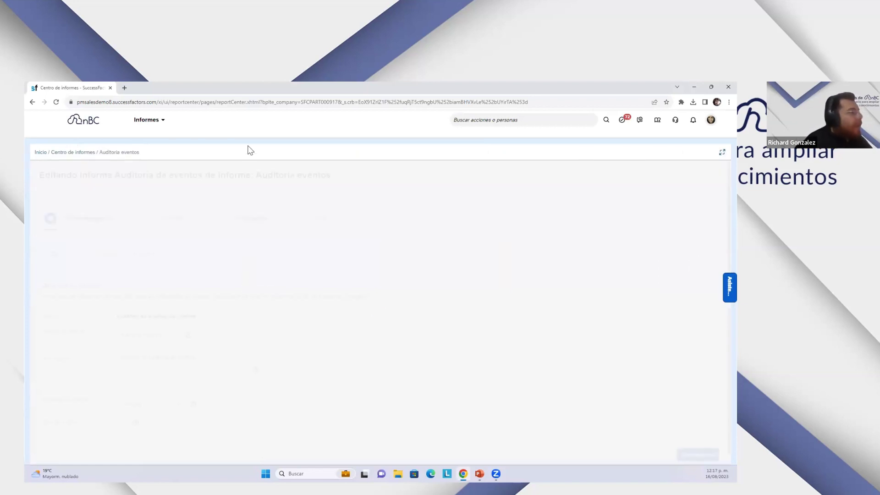
left_click(299, 219)
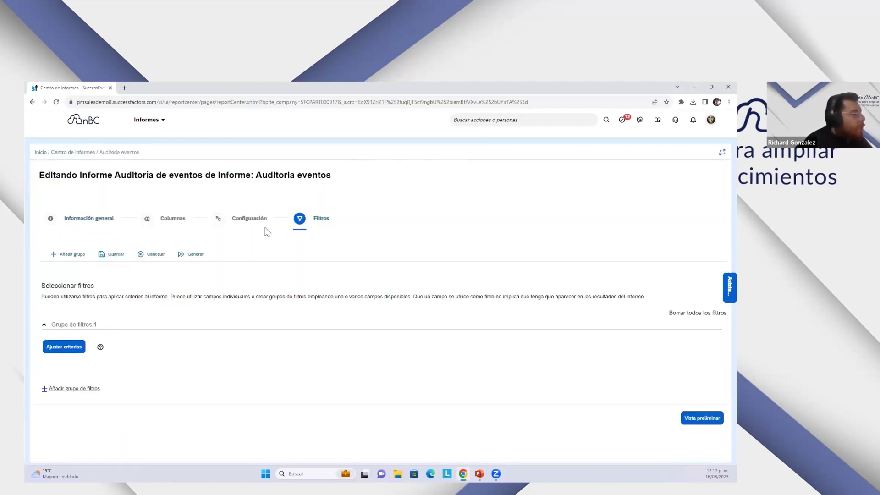
left_click(56, 349)
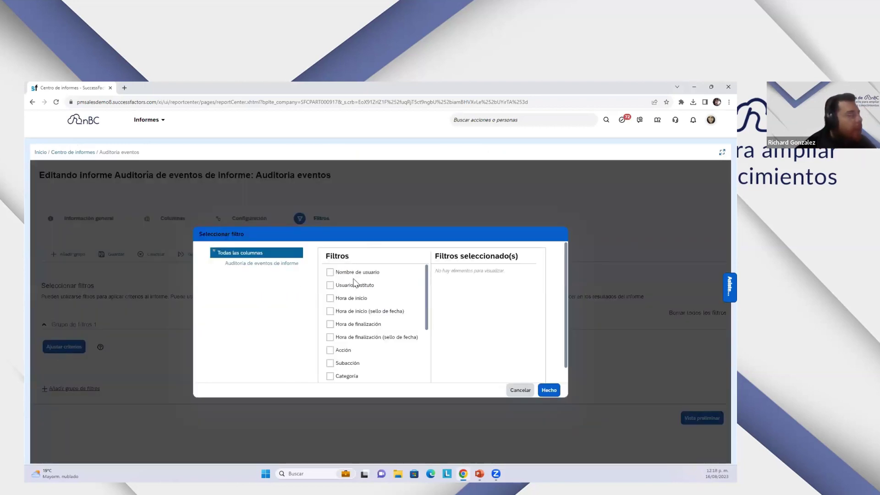
left_click(330, 272)
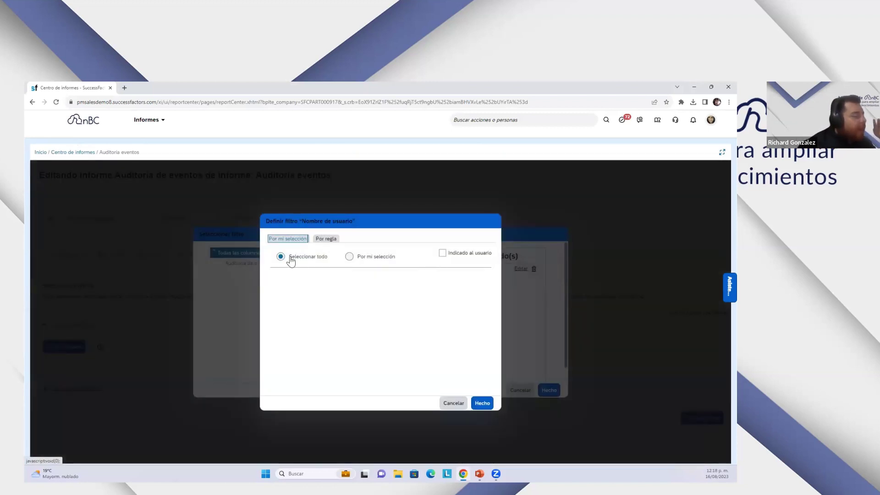
- Set the Nombre de usuario filter to Por mi selección, review the available users and search for "sfad"
left_click(350, 257)
scroll(360, 299, "down", 3)
scroll(359, 299, "down", 1)
scroll(359, 299, "up", 5)
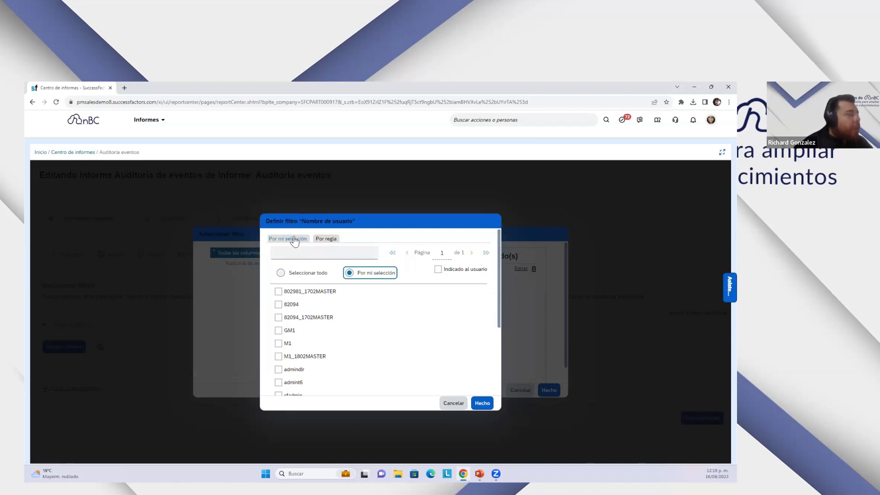
left_click(305, 252)
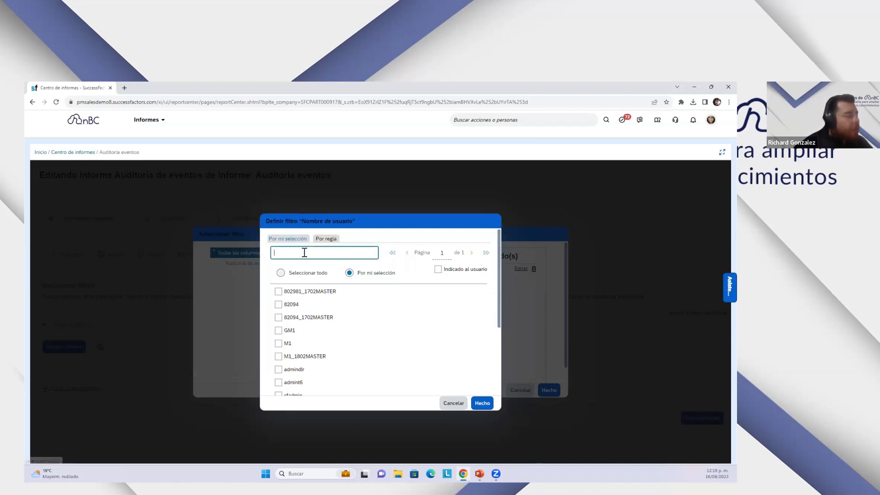
type("sfad")
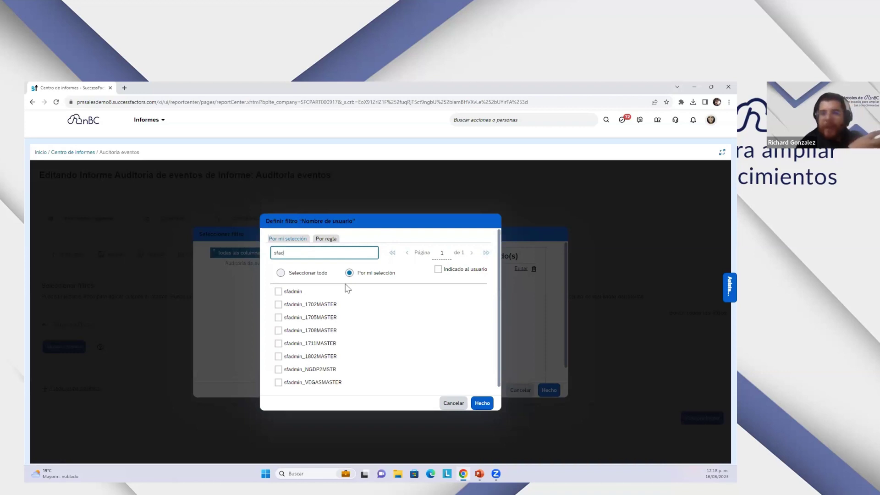
- Add a rule to the Nombre de usuario filter, review its comparison operators and cancel the filter definition
left_click(330, 241)
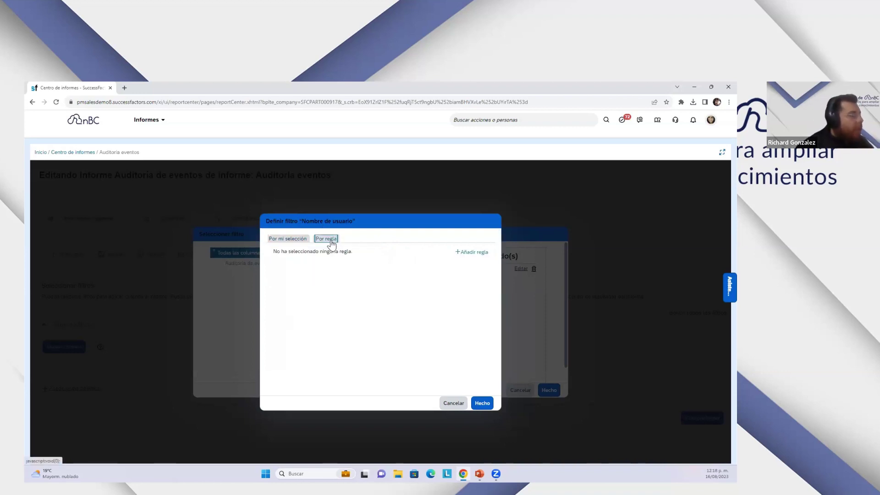
left_click(473, 252)
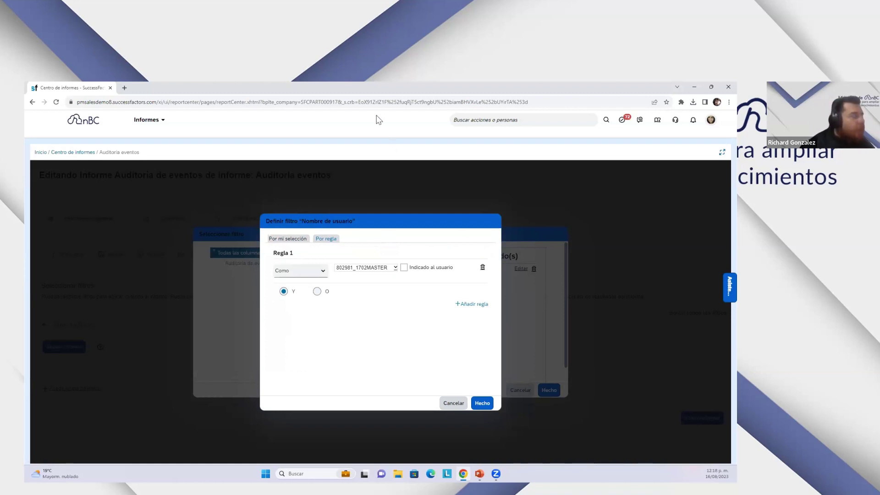
left_click(323, 271)
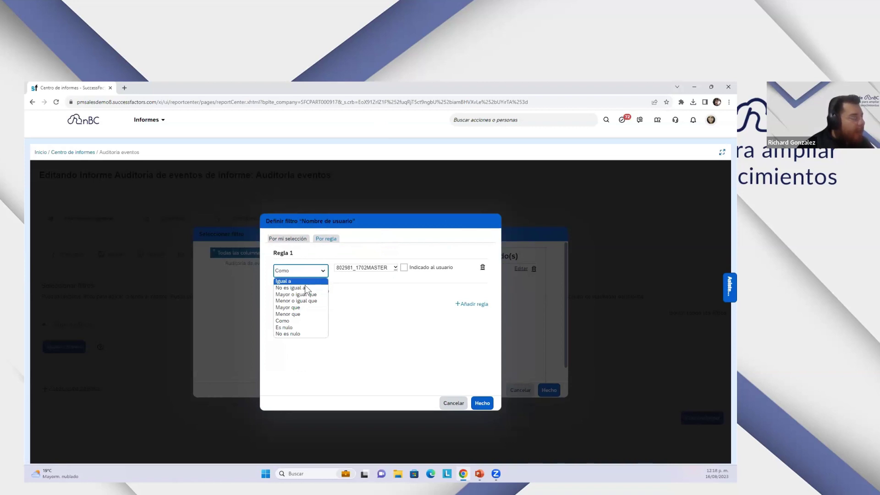
left_click(345, 252)
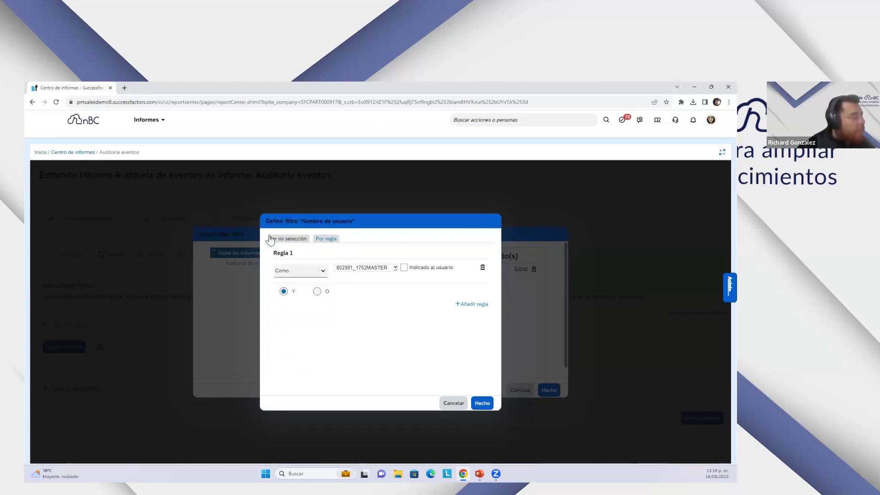
left_click(453, 403)
- Define a Nombre de usuario filter rule with the condition Igual a sfadmin and apply it to the report
left_click(331, 271)
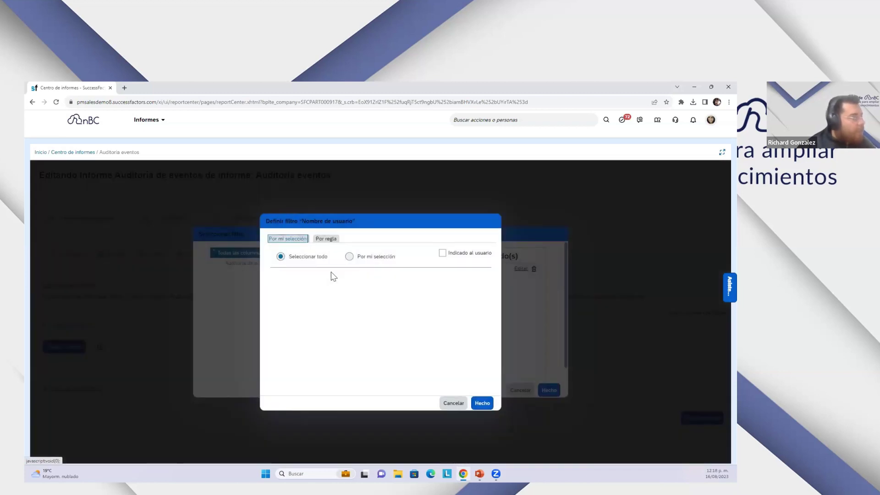
left_click(326, 239)
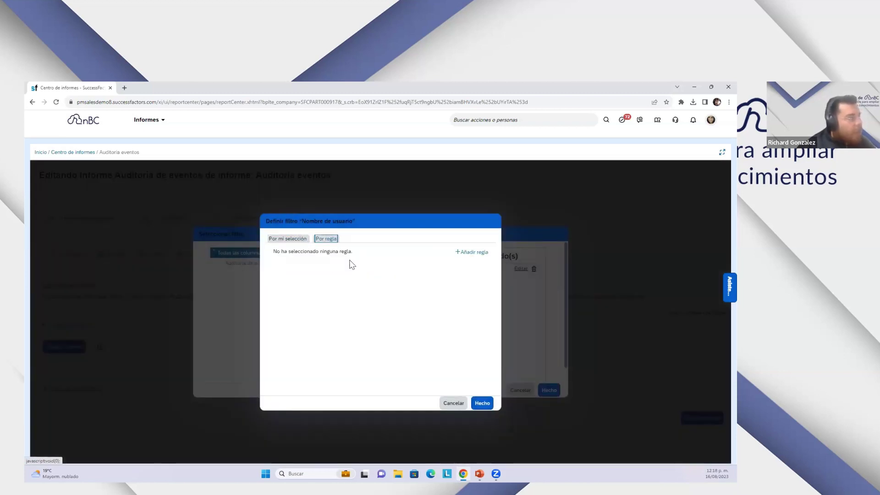
left_click(479, 253)
left_click(324, 270)
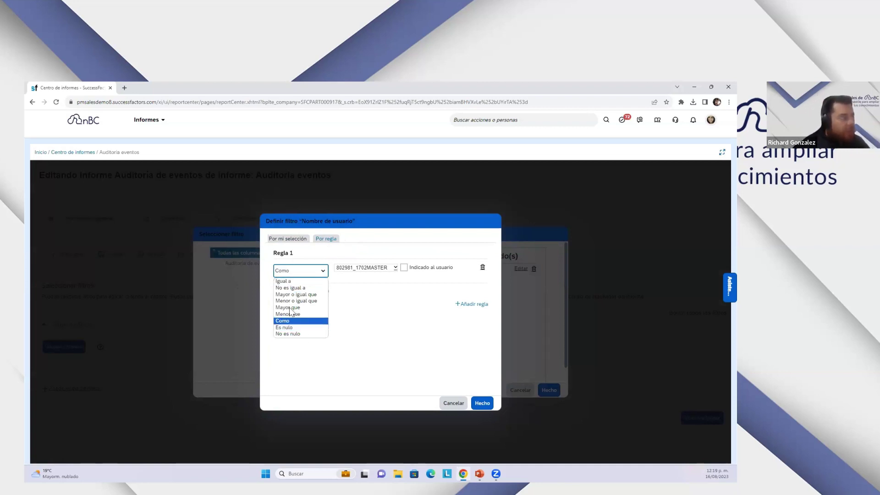
left_click(297, 281)
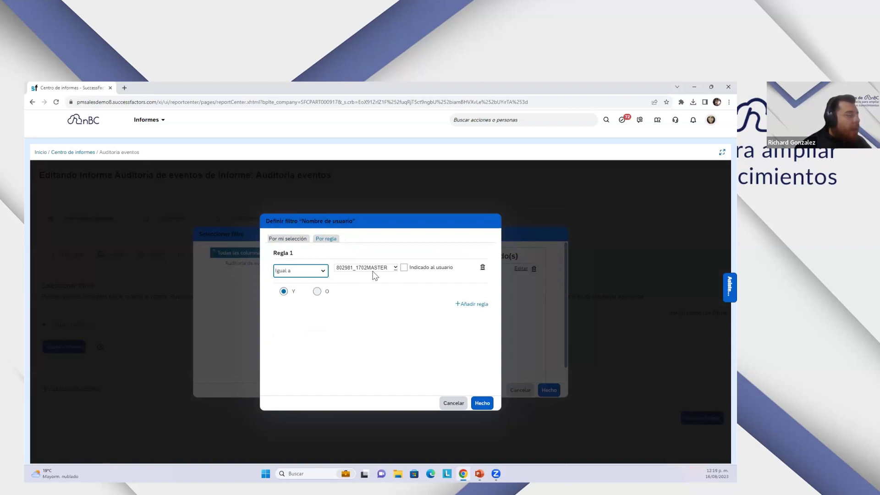
left_click(395, 268)
scroll(382, 313, "down", 1)
left_click(350, 384)
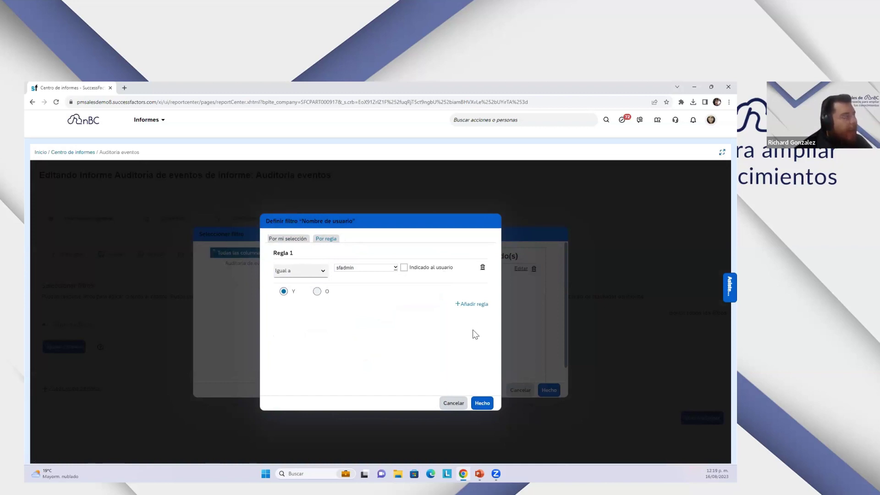
left_click(482, 404)
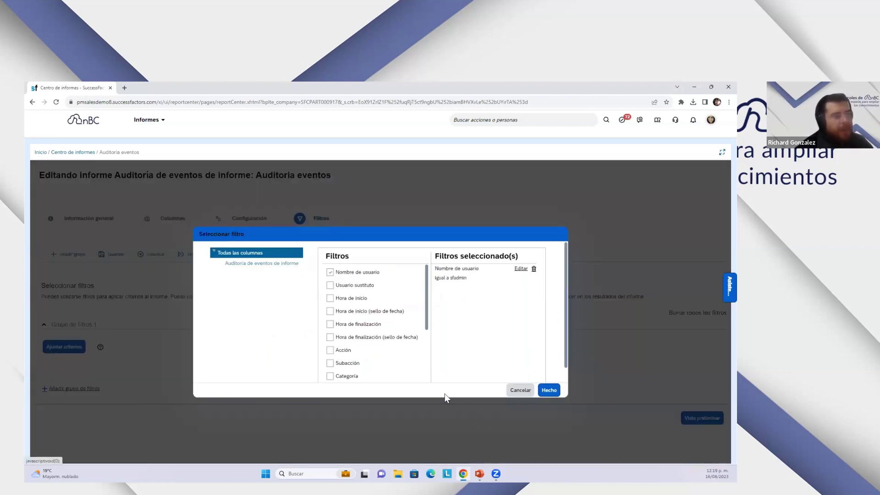
left_click(551, 395)
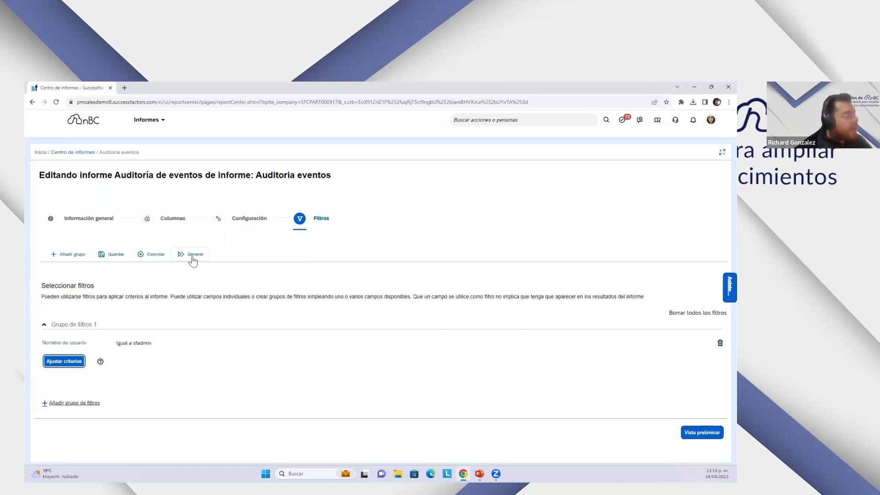
- Save the report, preview its data filtered by sfadmin, look through the rows and close the preview
left_click(114, 258)
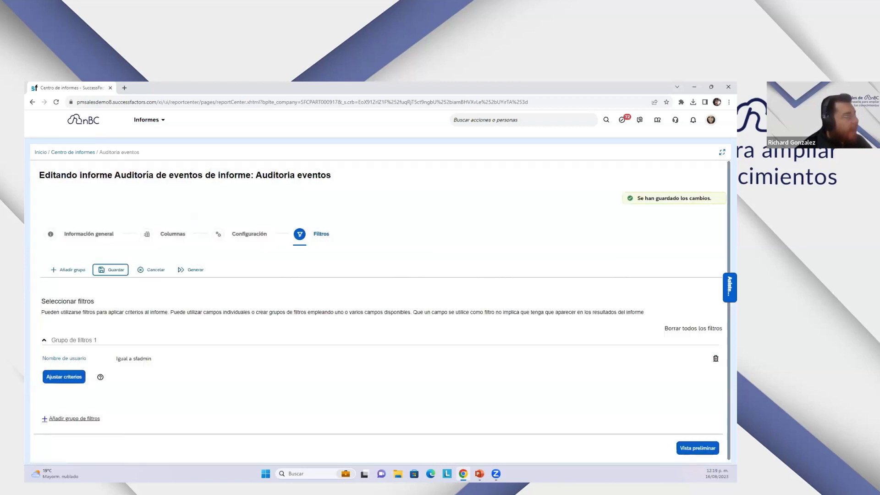
left_click(698, 448)
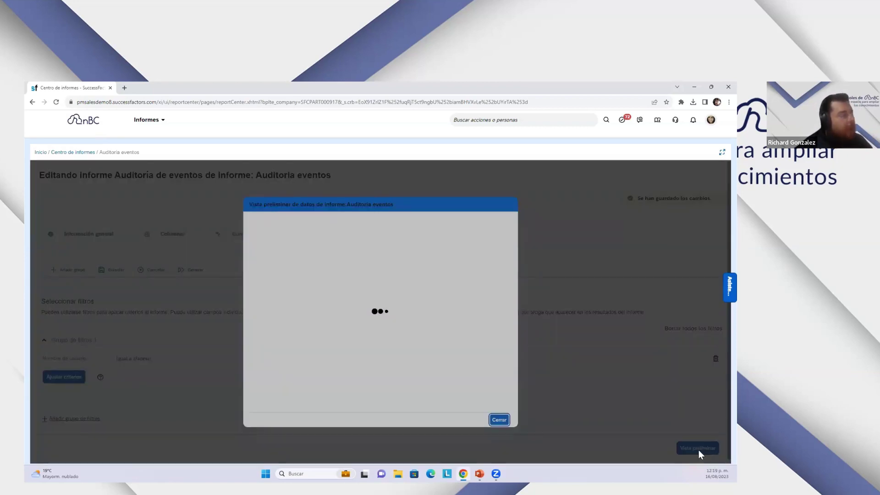
scroll(360, 300, "down", 3)
scroll(360, 300, "up", 3)
scroll(360, 301, "down", 10)
scroll(362, 301, "down", 15)
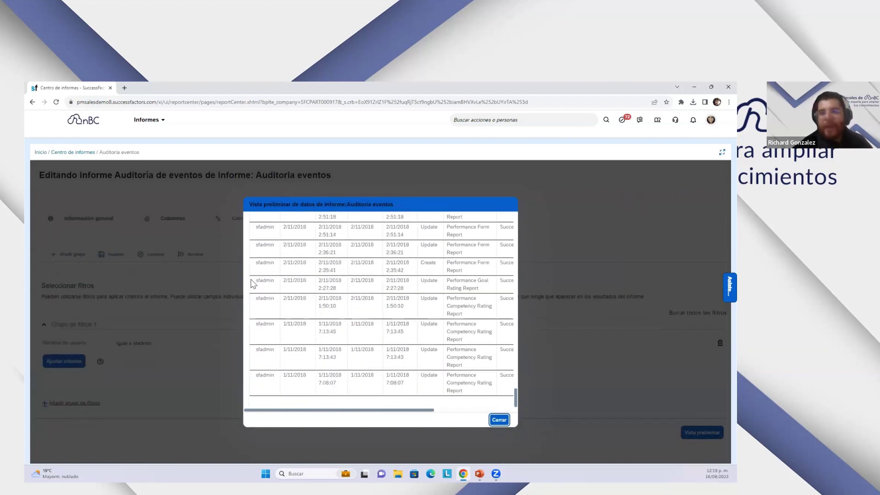
left_click(499, 420)
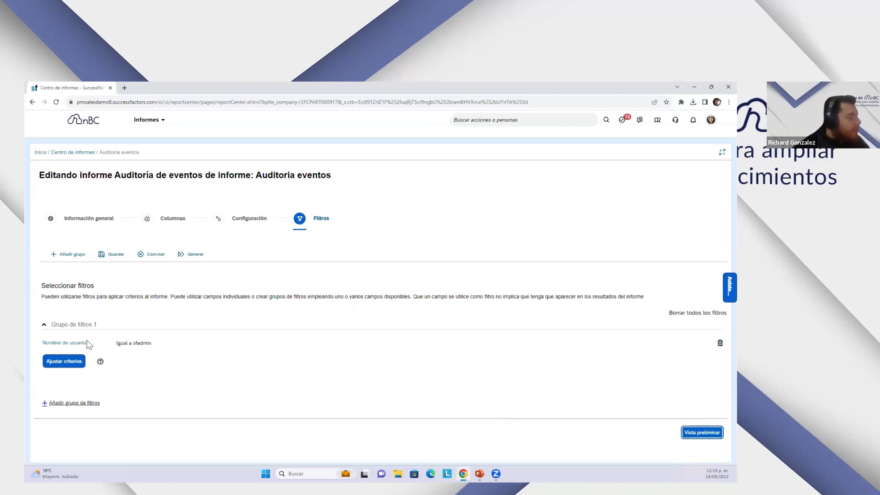
- Delete the rule from the Nombre de usuario filter, apply the empty criteria and save the report
left_click(79, 347)
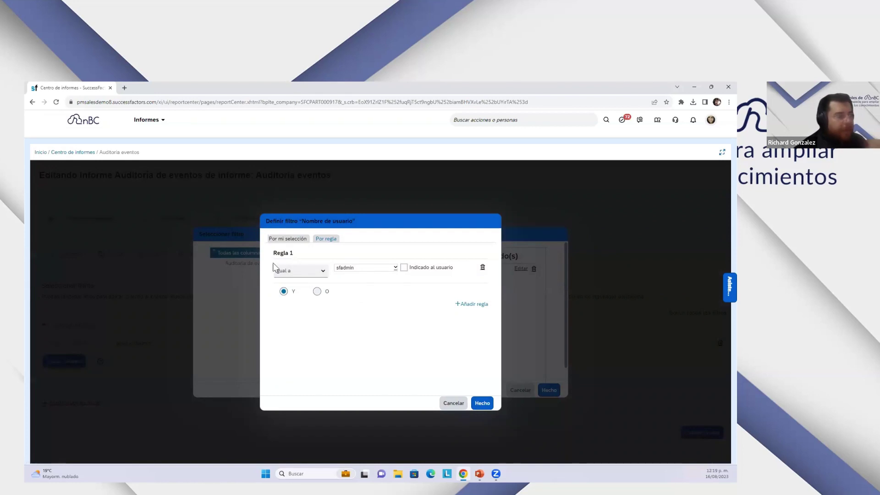
left_click(485, 270)
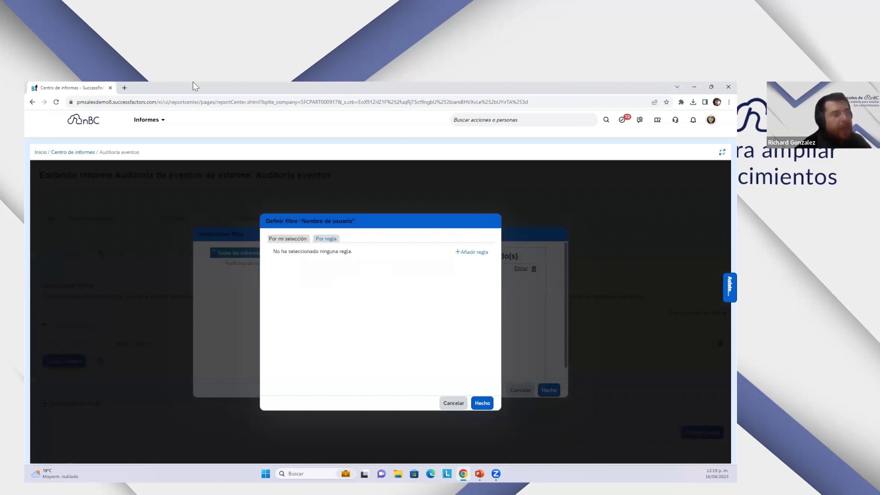
left_click(482, 403)
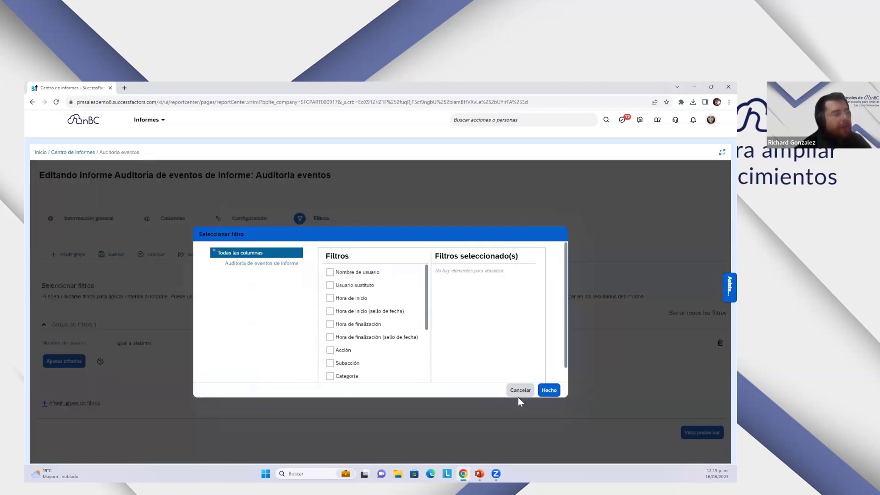
left_click(549, 390)
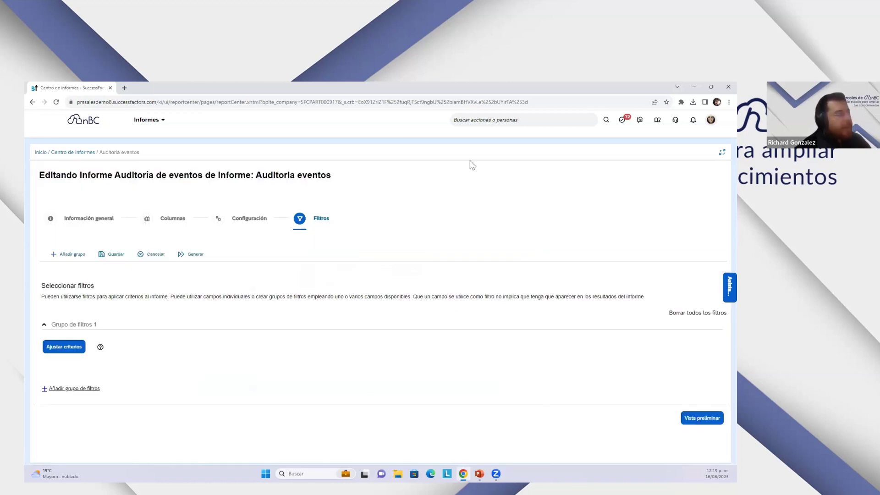
left_click(121, 255)
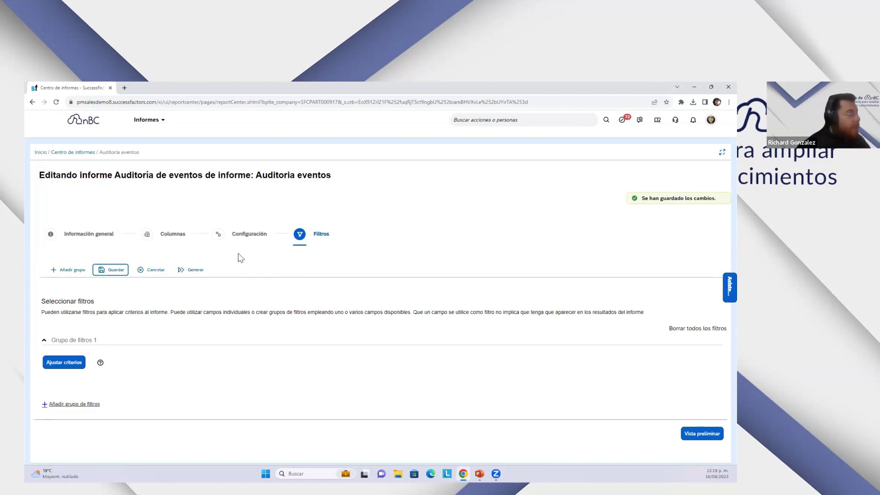
- Switch to the presentation and advance to the Informes Tipo Canvas slide
key("alt+Tab")
key("Right")
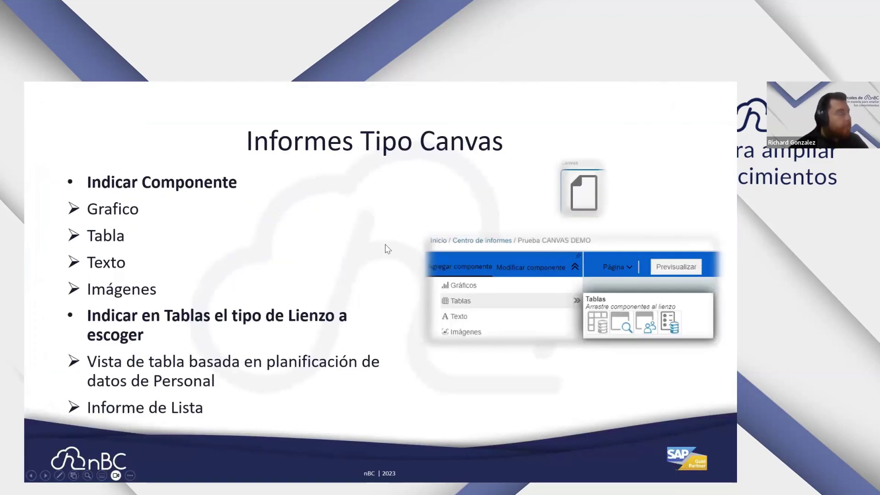
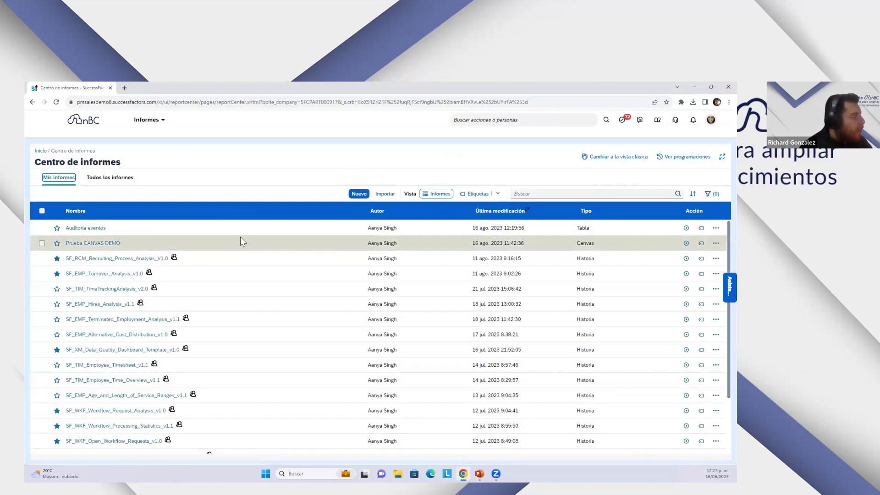
- Open the Prueba CANVAS DEMO report for editing and open the query of its Informe de lista component
left_click(716, 243)
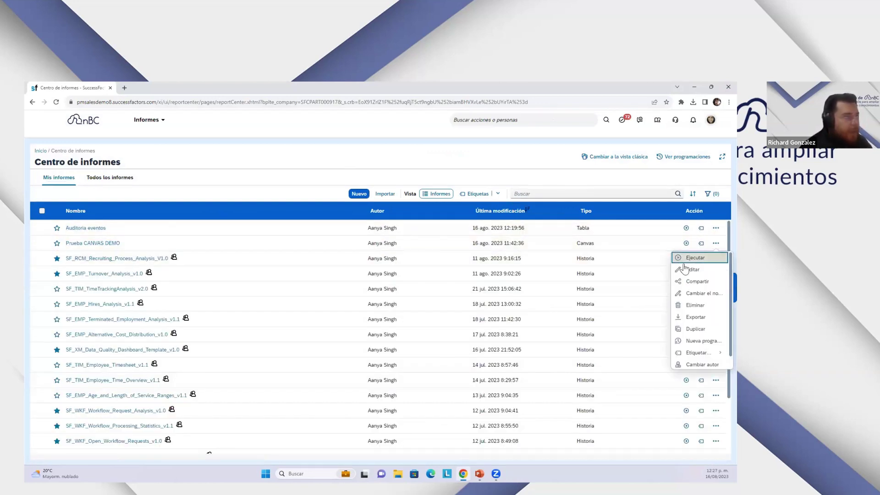
left_click(708, 269)
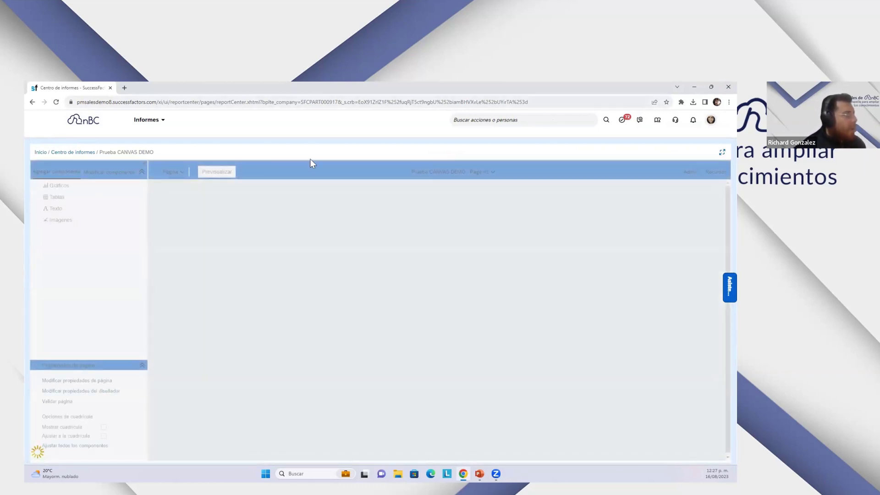
left_click(414, 269)
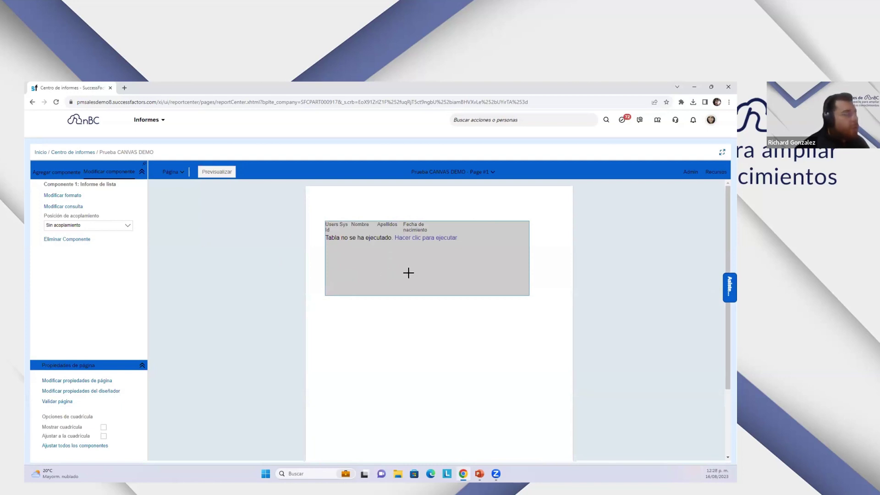
left_click(73, 207)
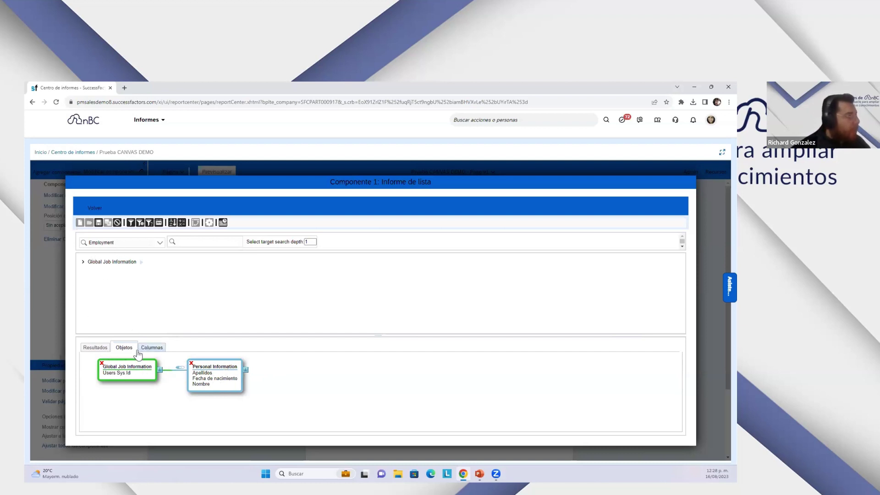
- Check the query's results and objects, place the Fecha de nacimiento column directly after Users Sys Id and save the query
left_click(100, 348)
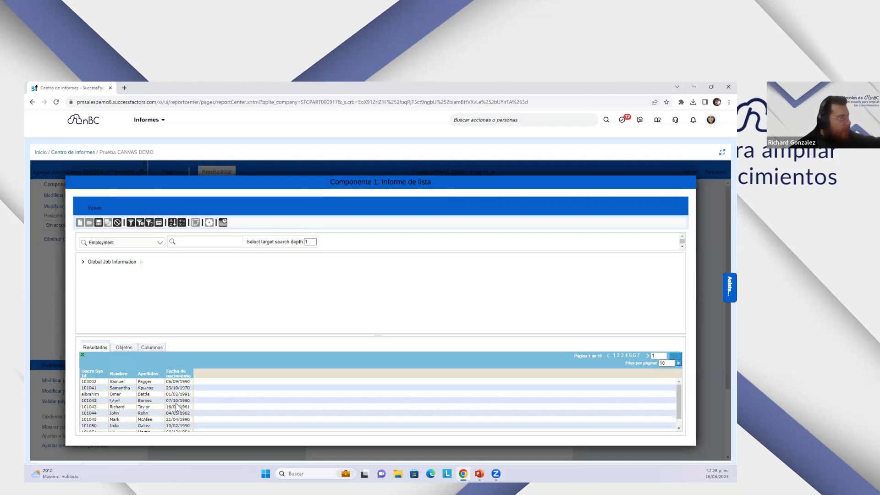
left_click(128, 350)
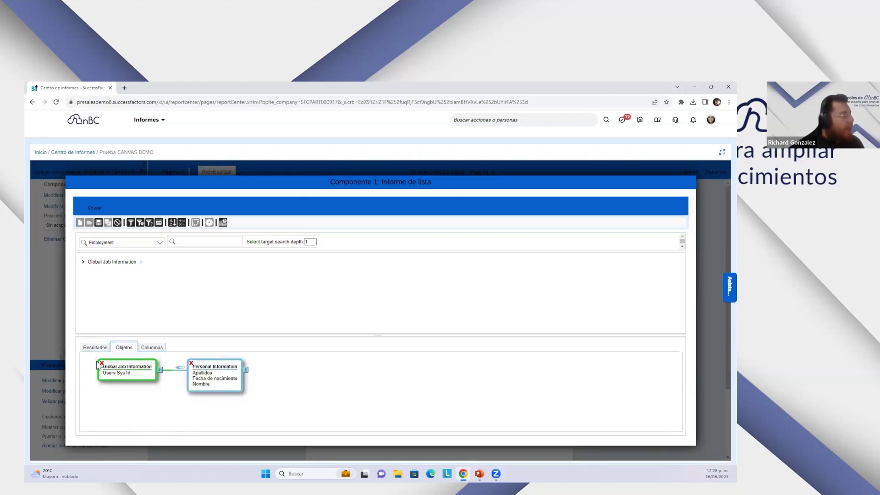
left_click(156, 350)
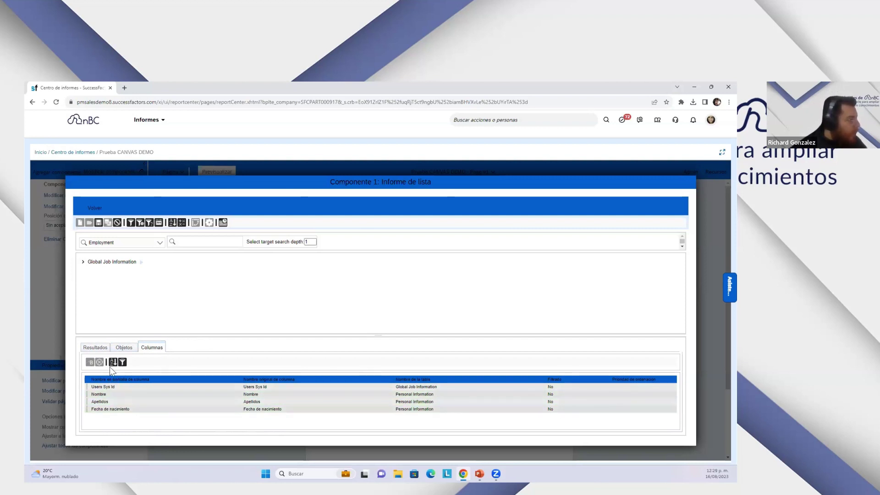
left_click_drag(126, 409, 126, 400)
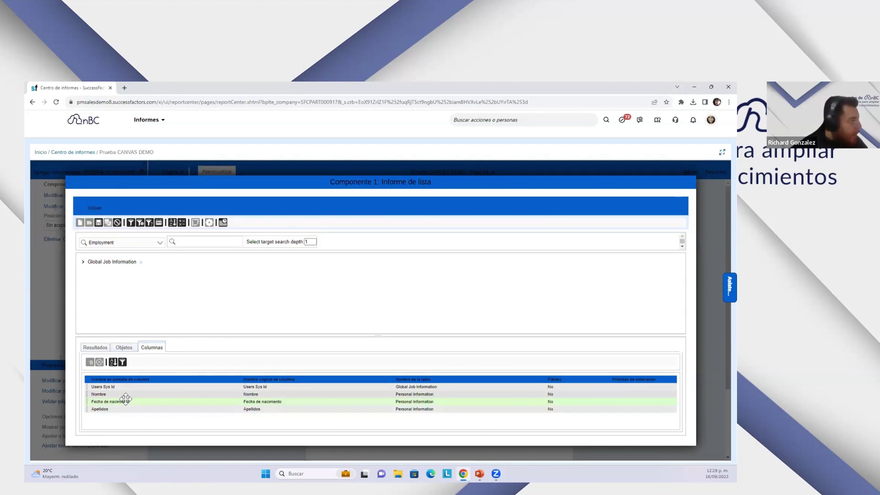
left_click_drag(125, 400, 127, 395)
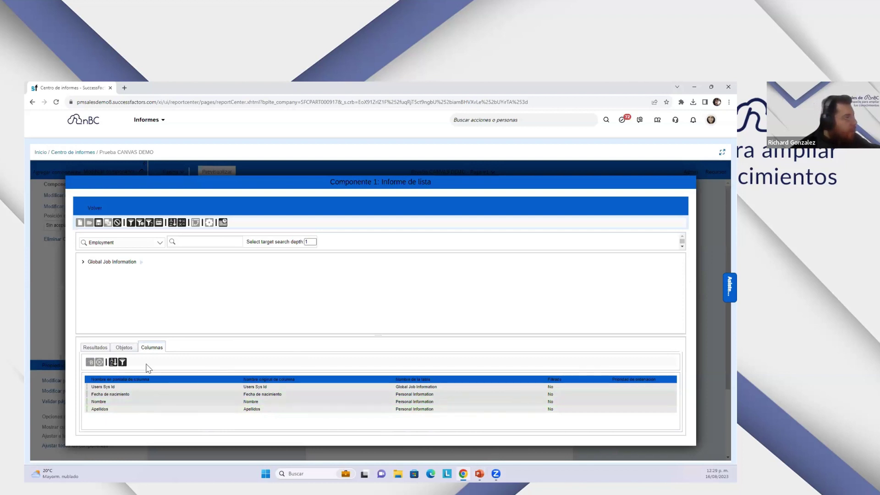
left_click(99, 223)
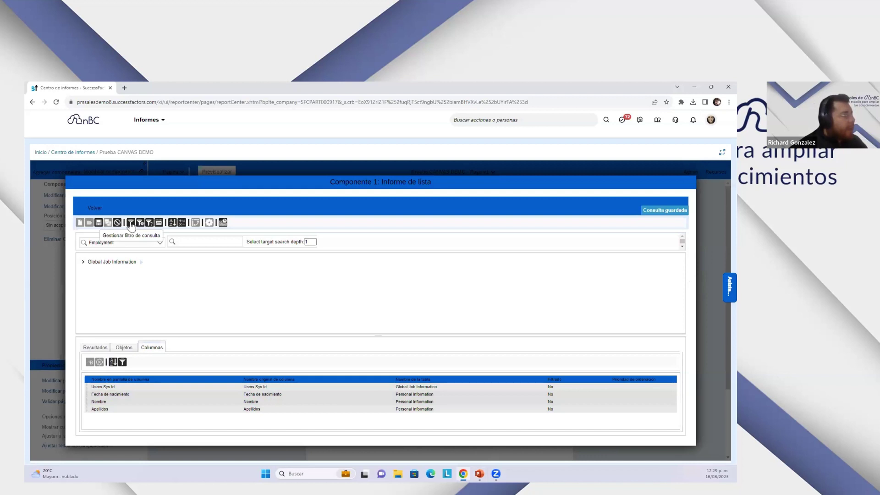
- Start a new query filter on the Clase de empleado (External Code) field of Global Job Information
left_click(131, 223)
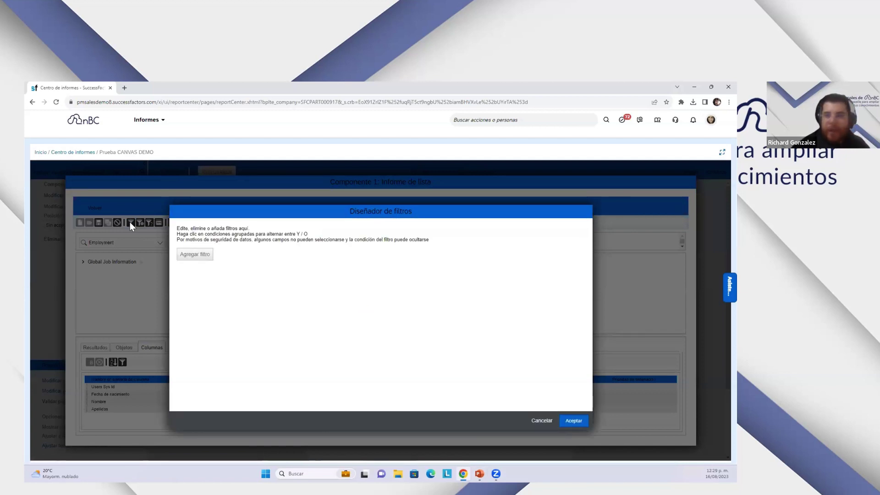
left_click(196, 255)
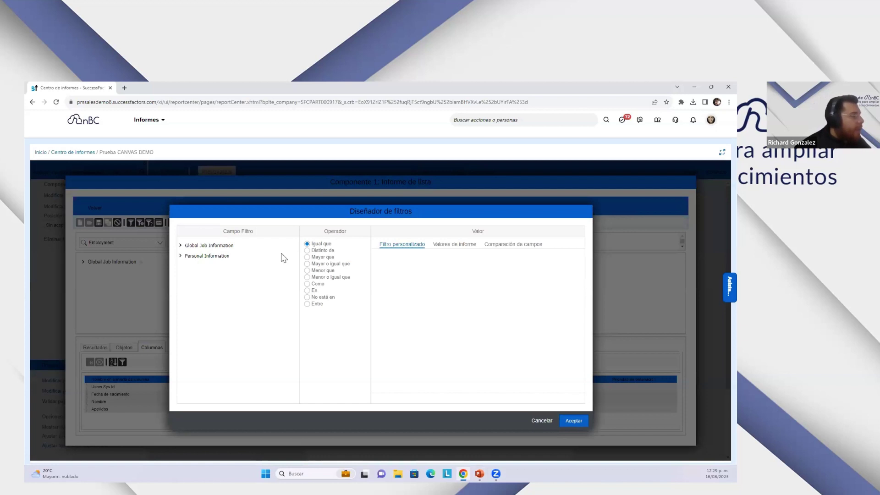
left_click(180, 255)
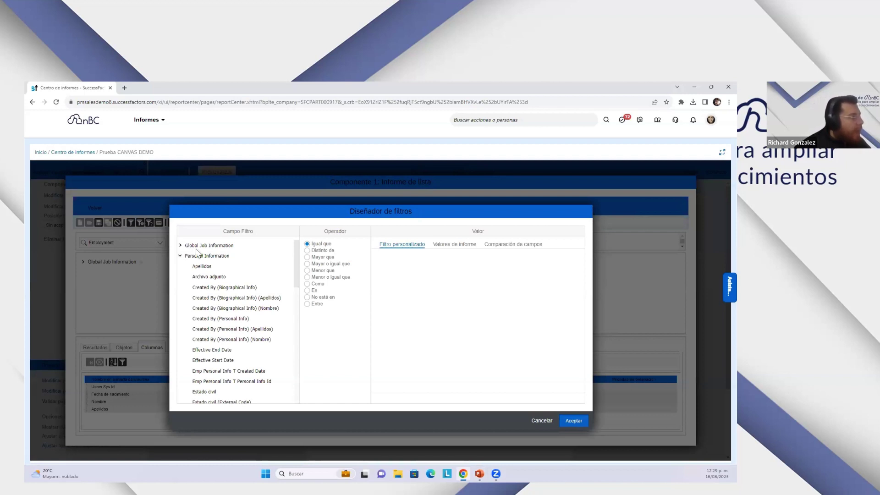
left_click(180, 245)
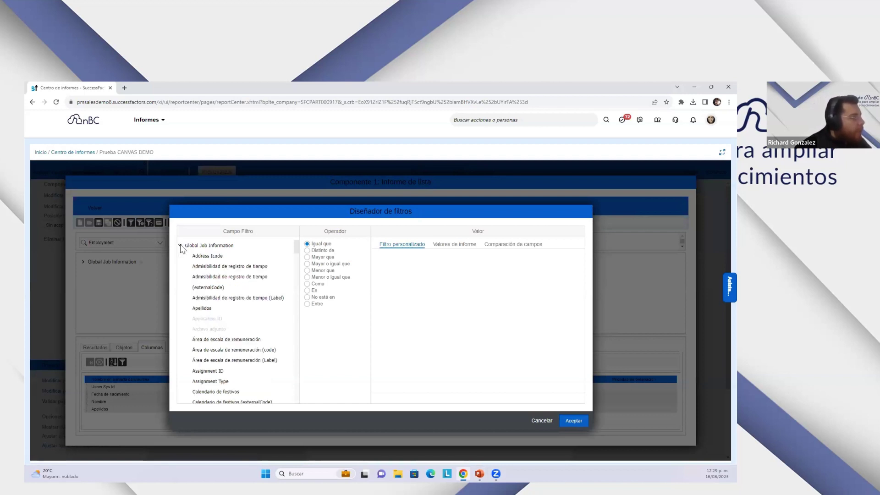
scroll(229, 275, "down", 5)
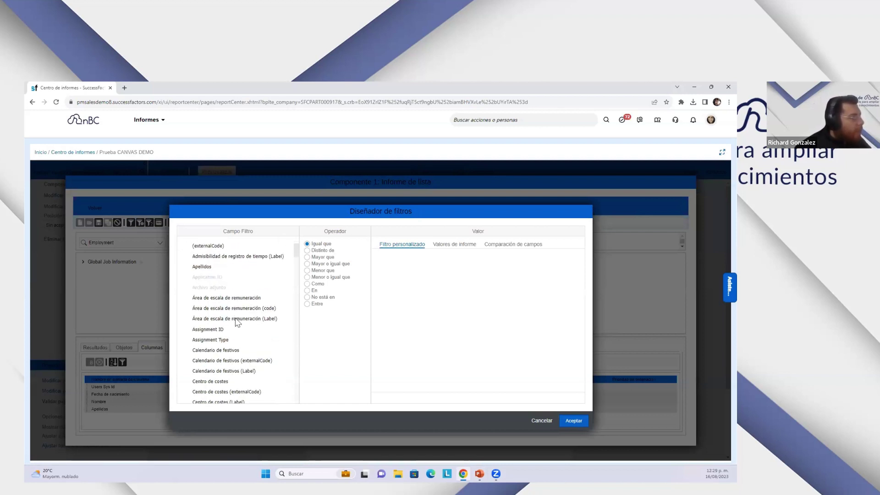
scroll(234, 289, "up", 5)
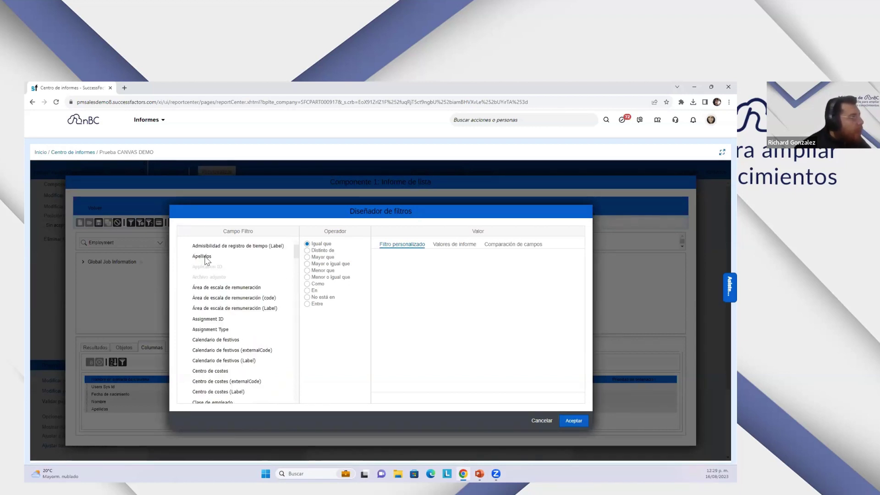
left_click(180, 245)
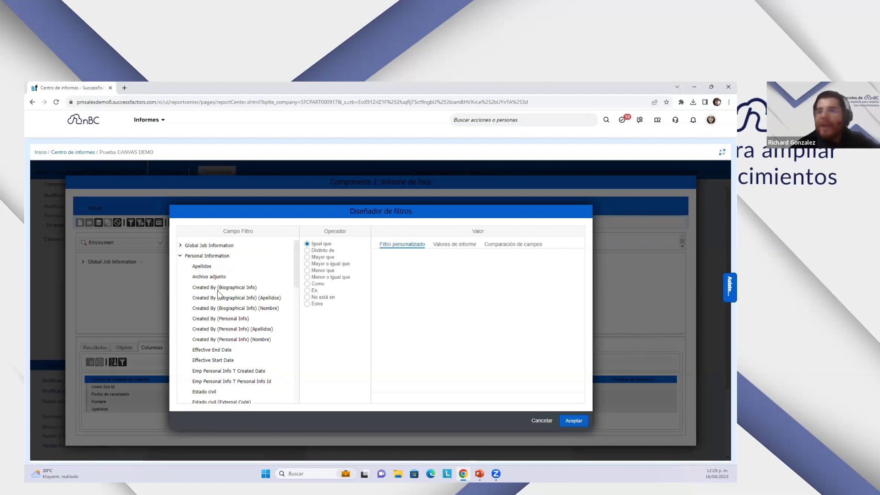
left_click(180, 246)
scroll(220, 290, "down", 3)
scroll(221, 290, "down", 3)
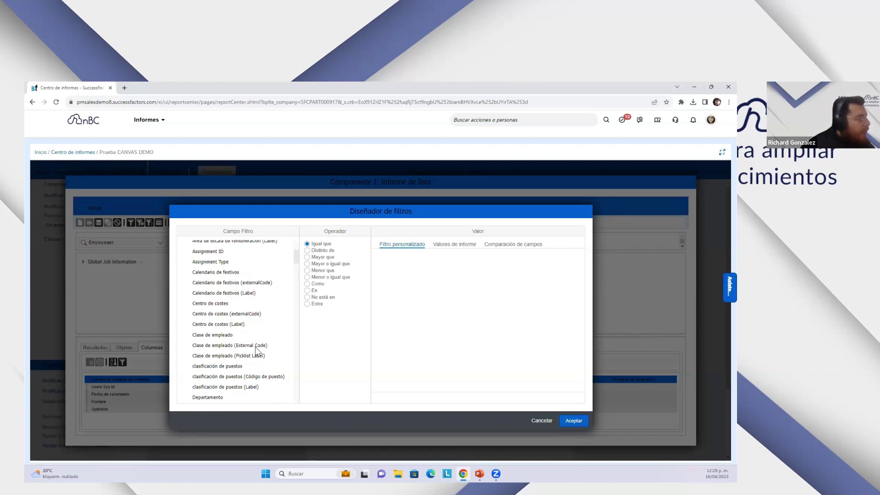
left_click(255, 346)
- Restrict the filter to the report value A, apply it to the query and check the results
left_click(451, 245)
scroll(394, 317, "down", 2)
scroll(394, 318, "down", 1)
left_click(388, 328)
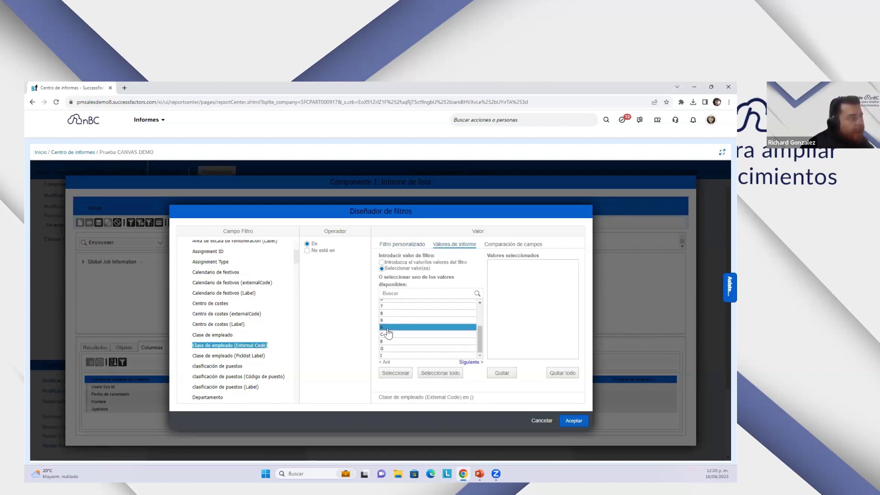
left_click(395, 373)
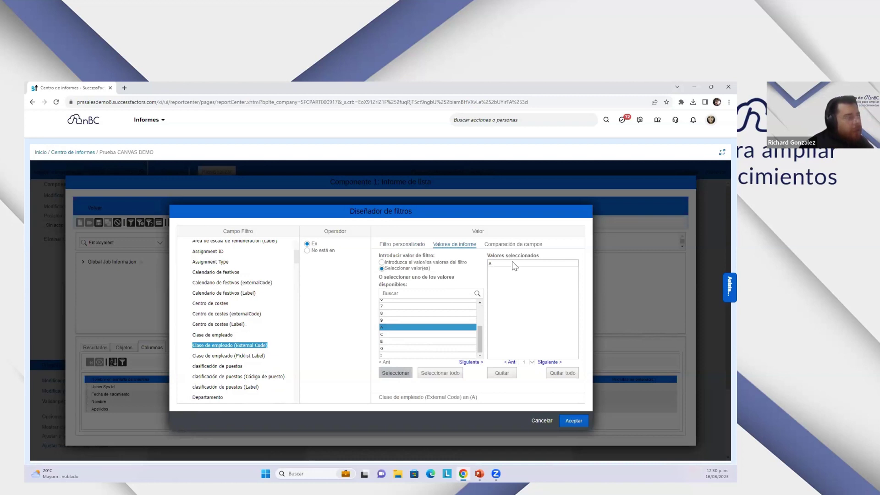
left_click(574, 421)
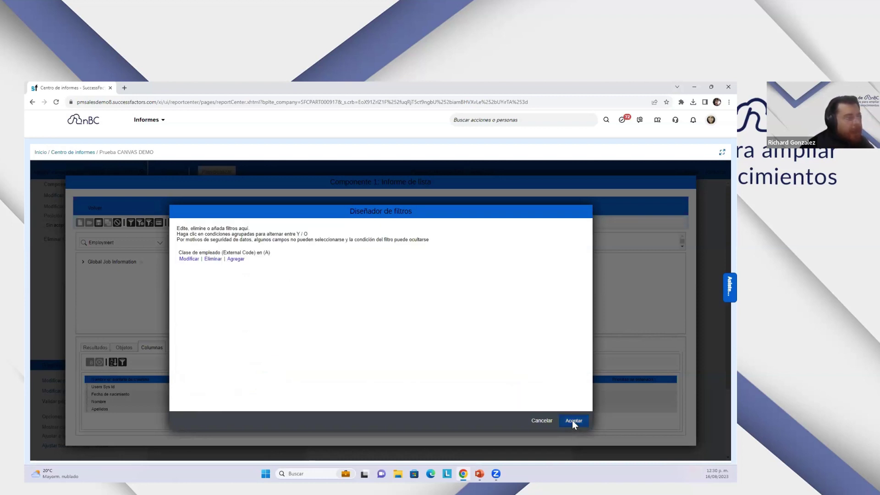
left_click(572, 420)
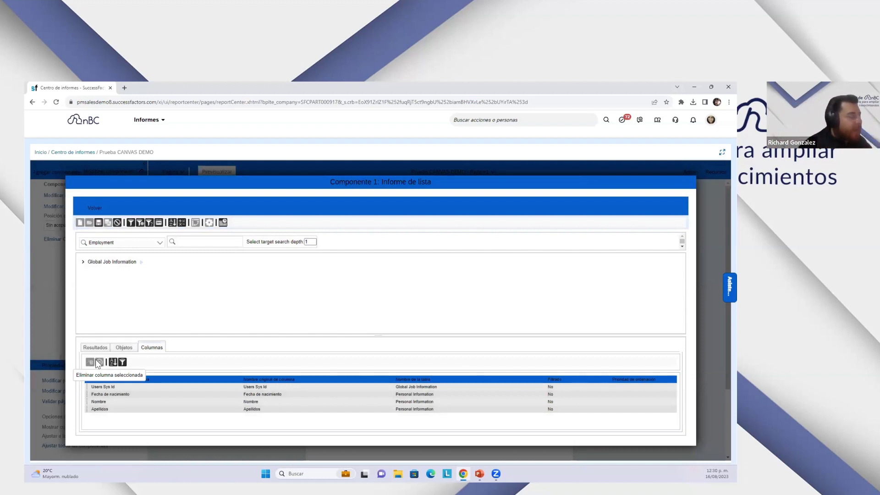
left_click(105, 348)
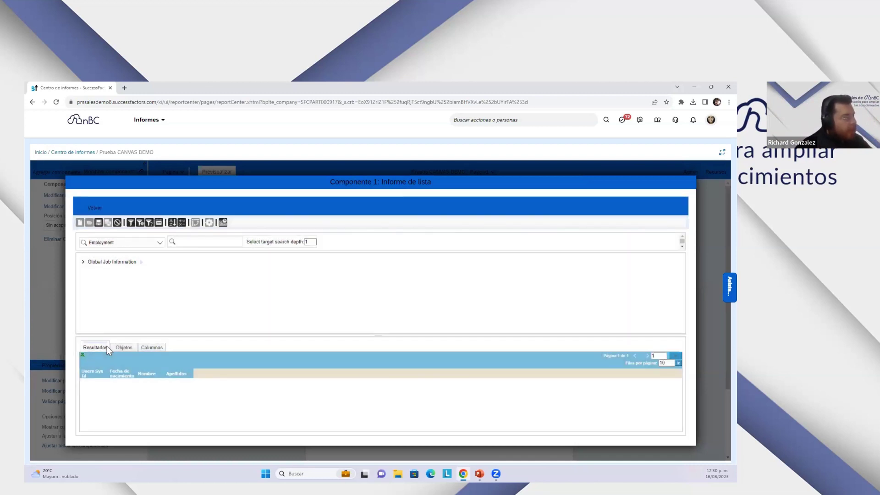
- Delete the Clase de empleado (External Code) filter from the query and apply the change
left_click(131, 223)
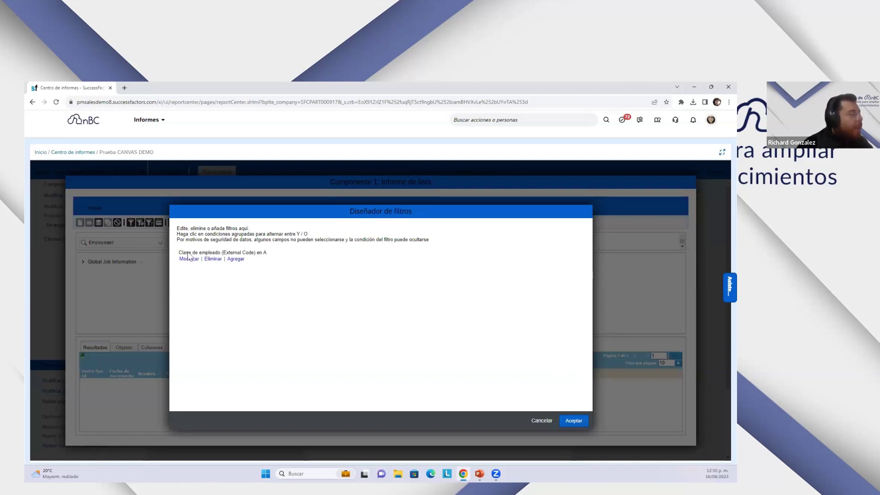
left_click(213, 259)
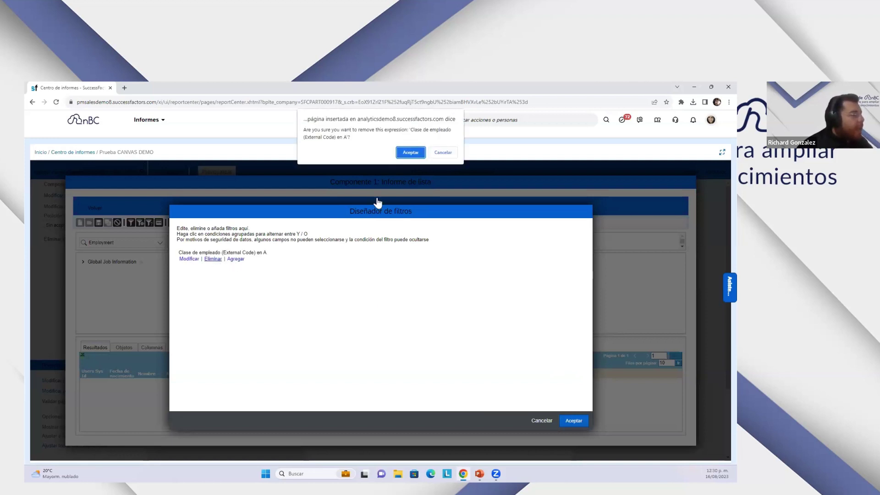
left_click(409, 154)
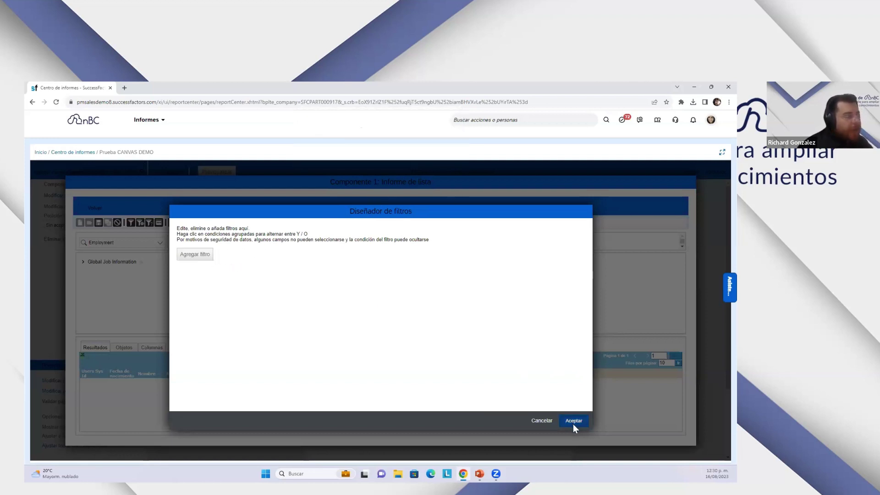
left_click(573, 423)
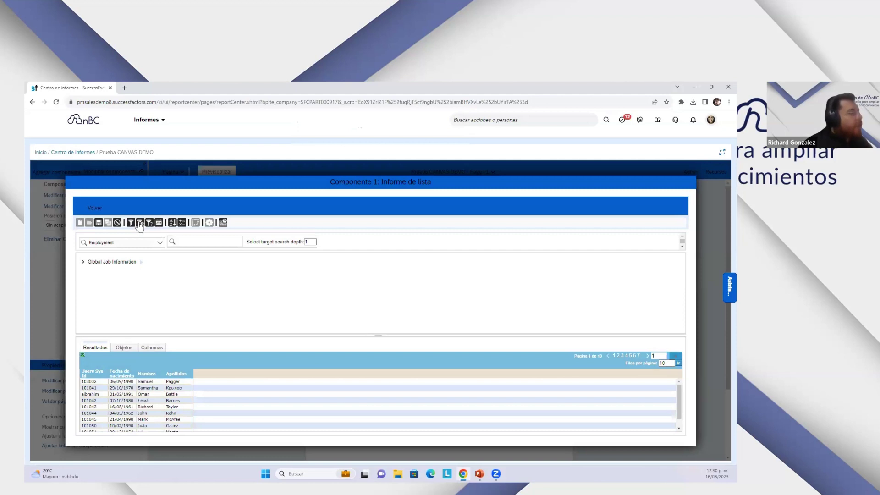
- Add Fecha de nacimiento from Personal Information as a runtime filter, save the query and return to the report page
left_click(141, 223)
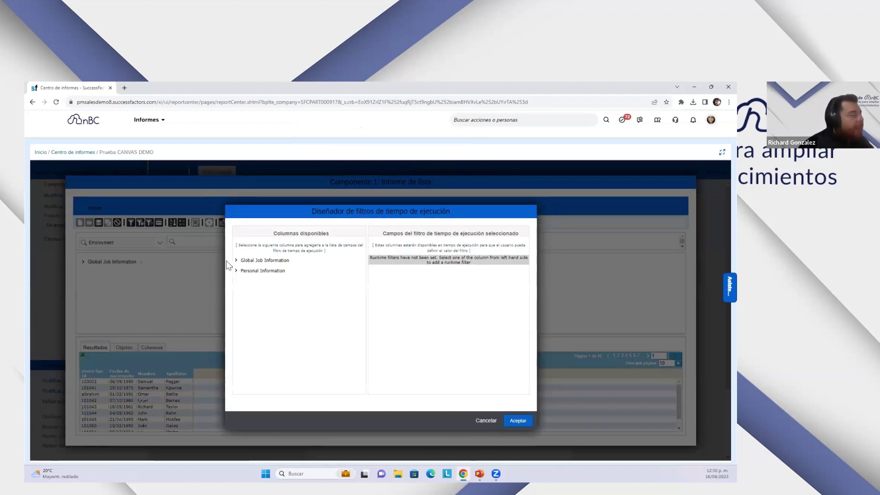
left_click(236, 260)
left_click(236, 281)
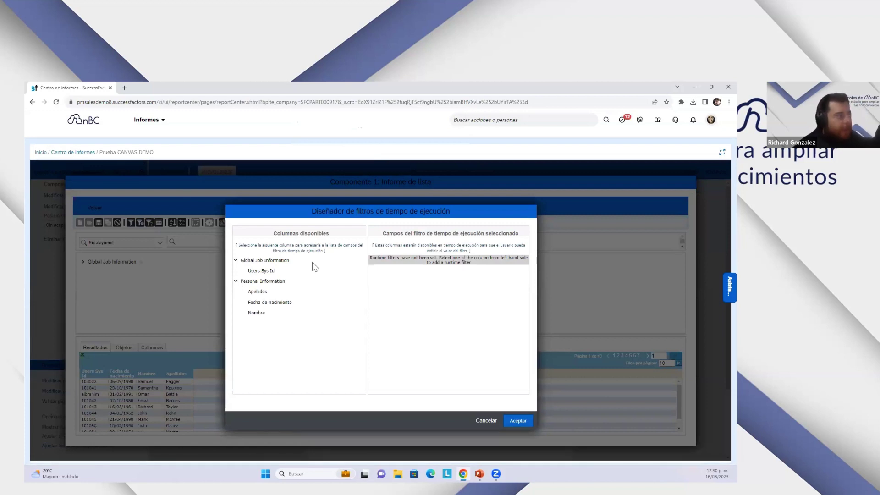
left_click(263, 304)
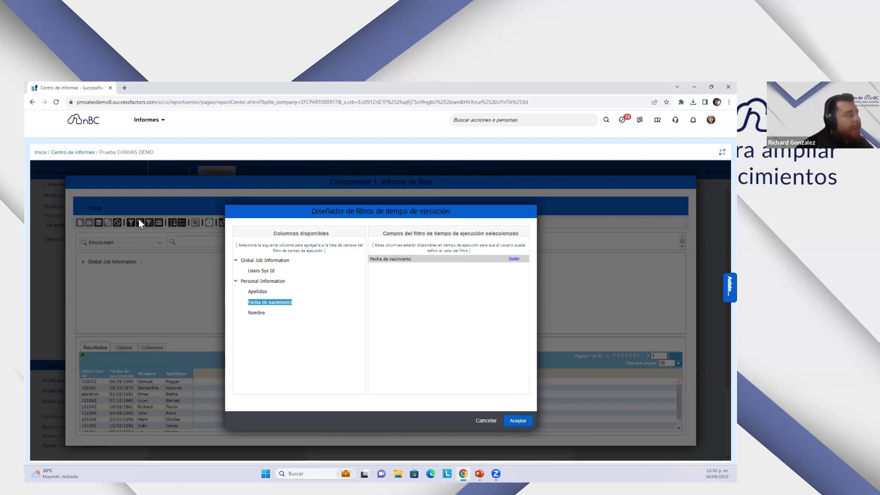
left_click(516, 419)
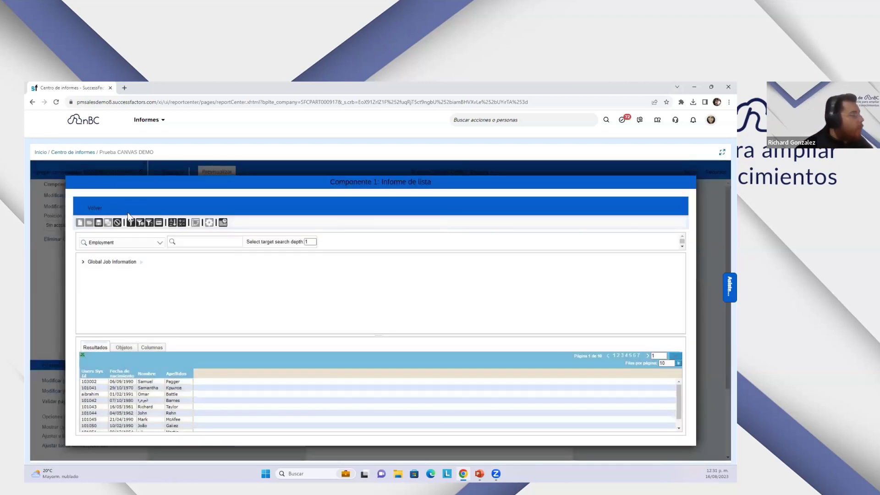
left_click(98, 222)
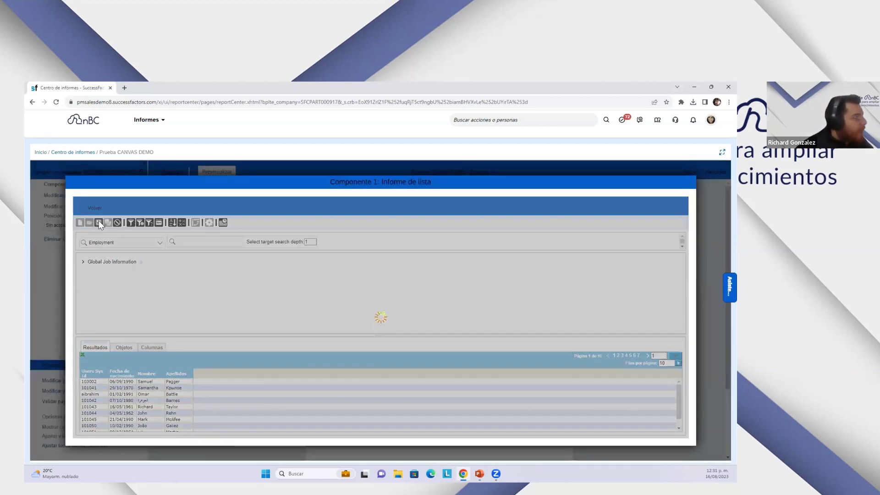
left_click(95, 209)
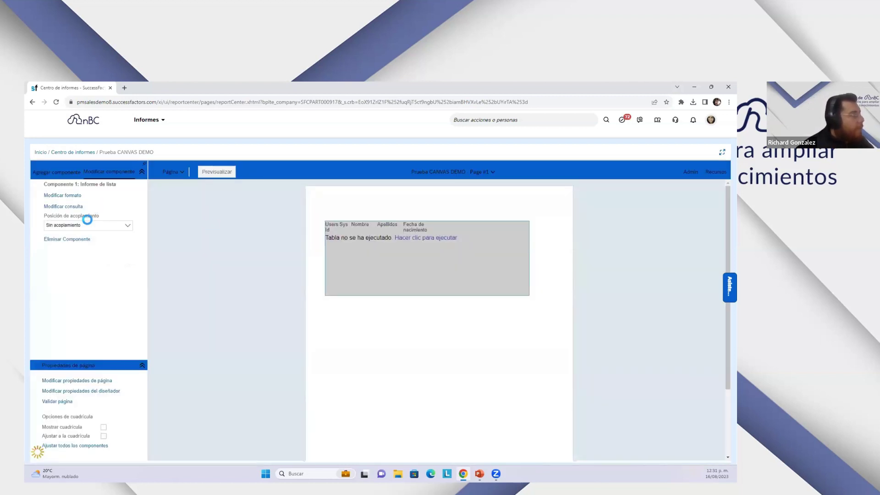
- Preview the report, try the Entre operator on the Fecha de nacimiento filter, cancel it and run the report without filter values
left_click(216, 173)
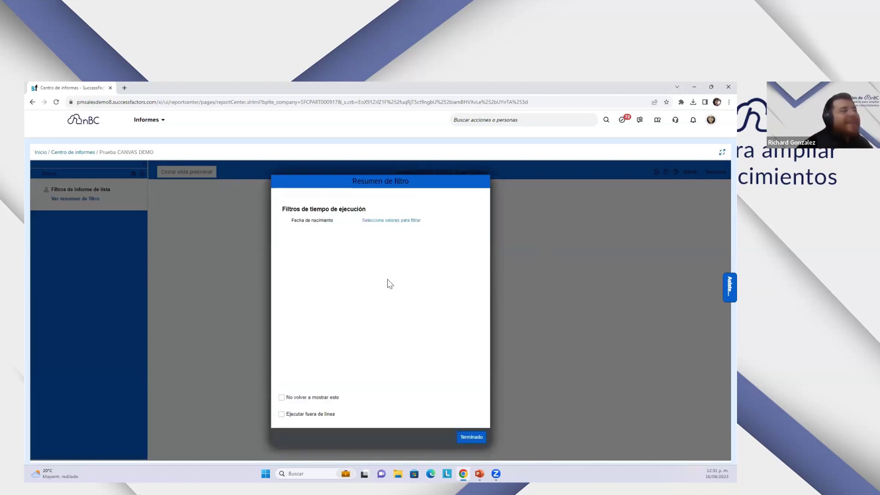
left_click(392, 220)
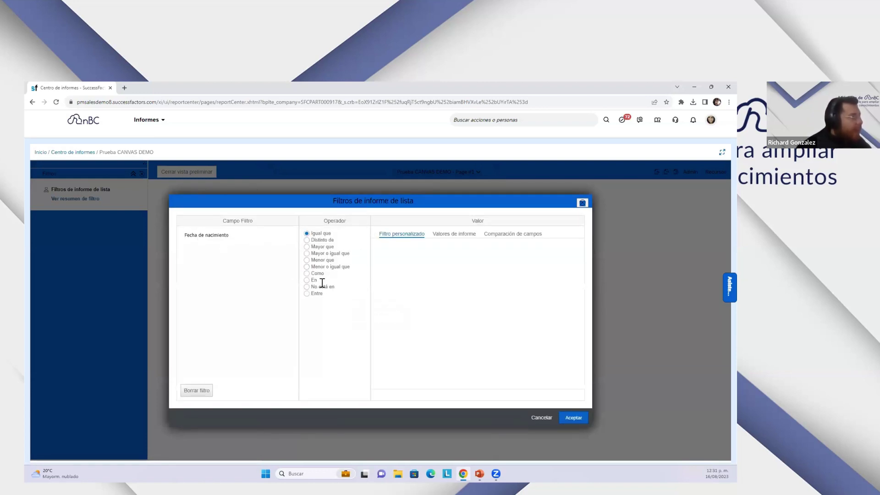
left_click(307, 294)
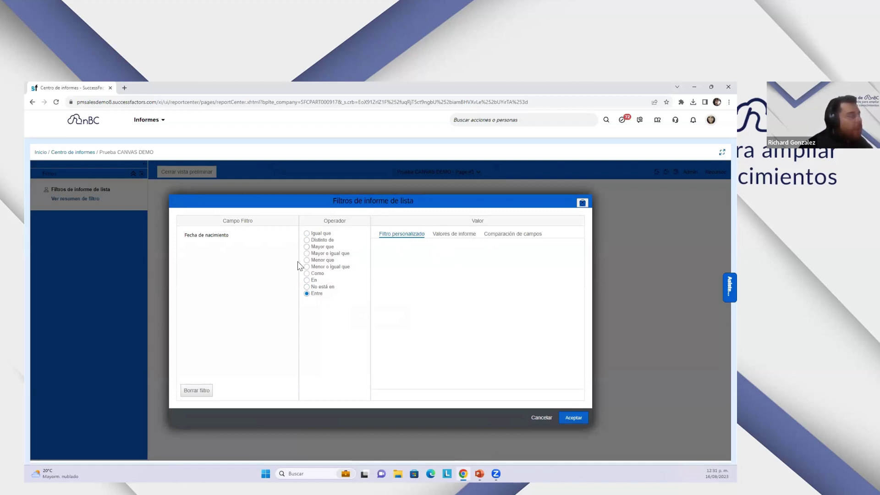
left_click(224, 235)
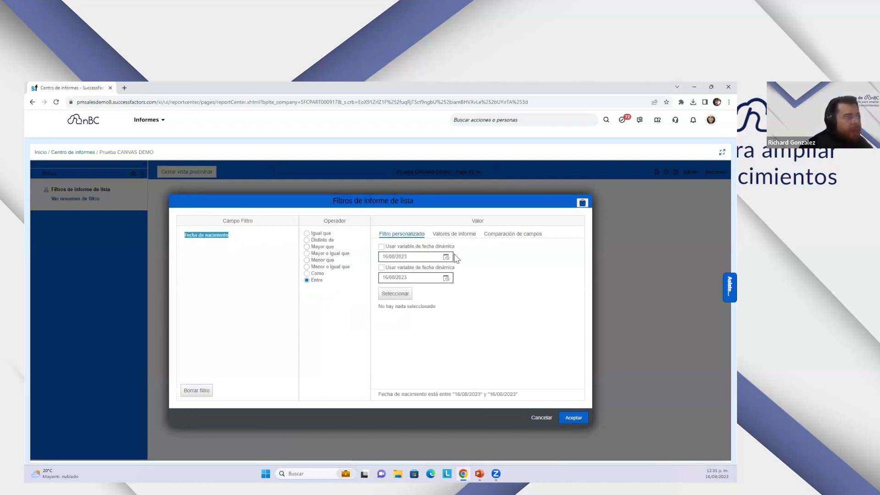
left_click(545, 418)
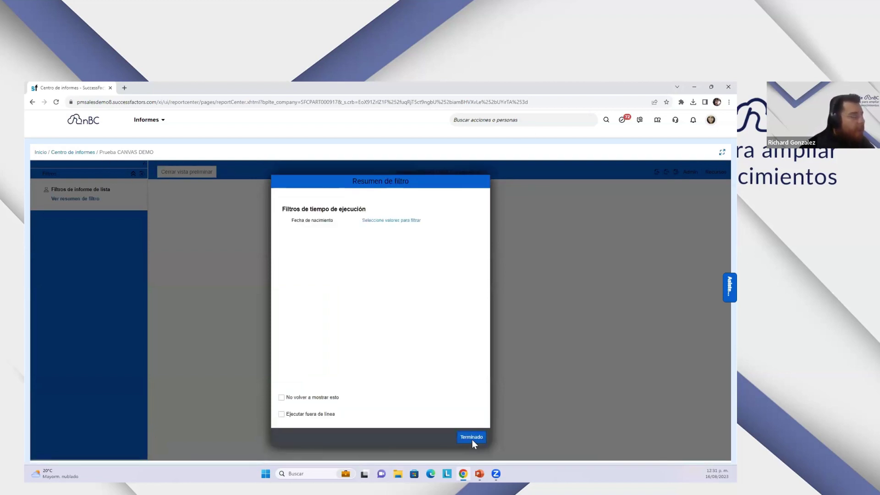
left_click(471, 436)
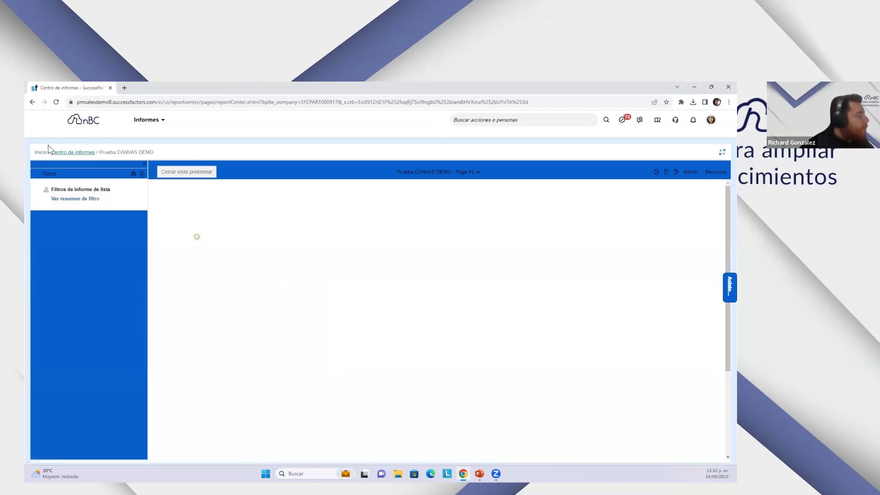
- Close the report preview and open the query of the list report component for editing
left_click(174, 174)
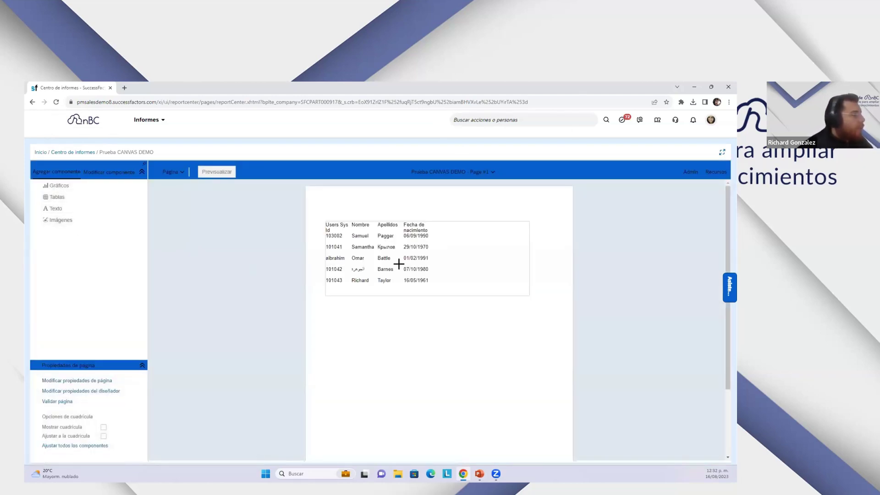
left_click(398, 264)
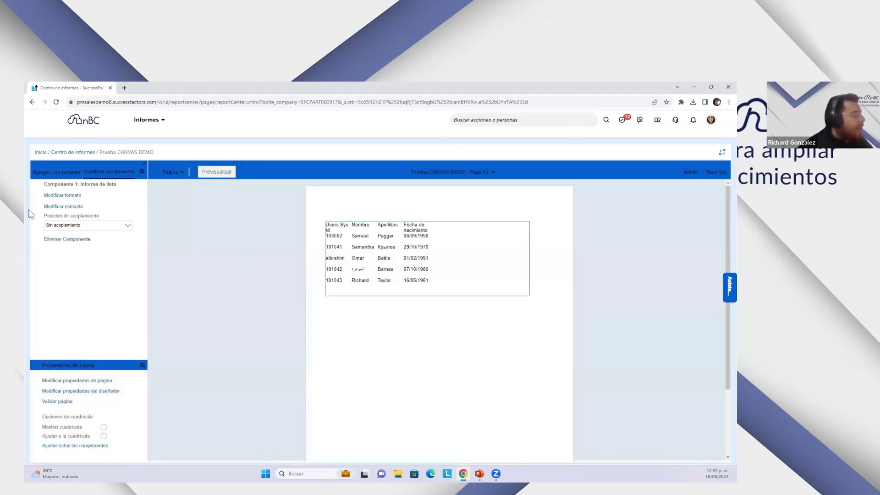
left_click(62, 207)
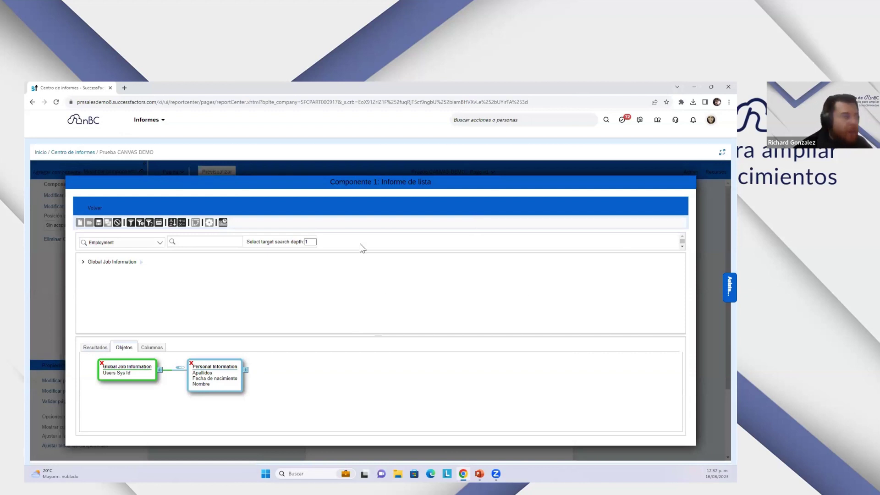
- Add a calculated column named Mes de nacimiento with the data type Texto to the query
left_click(182, 223)
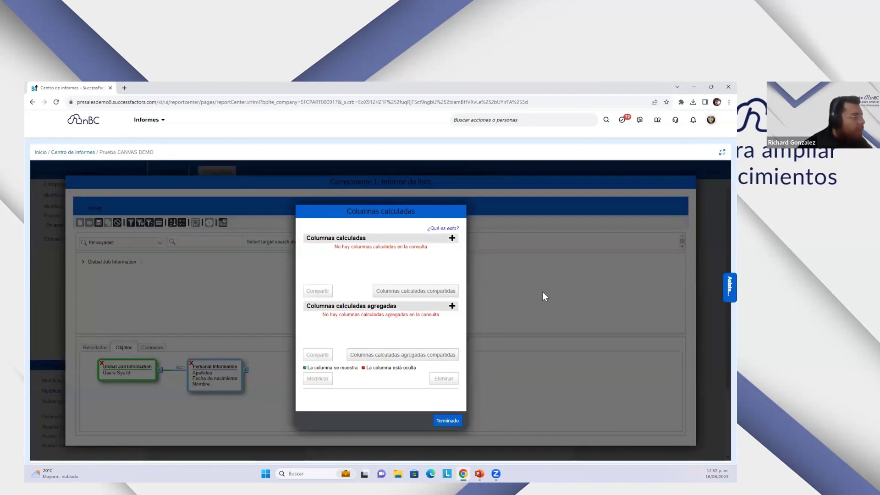
left_click(452, 240)
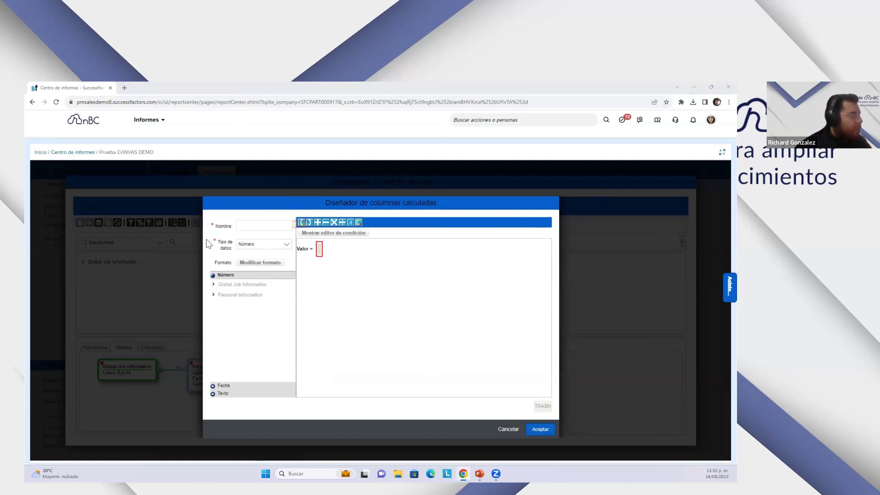
left_click(260, 225)
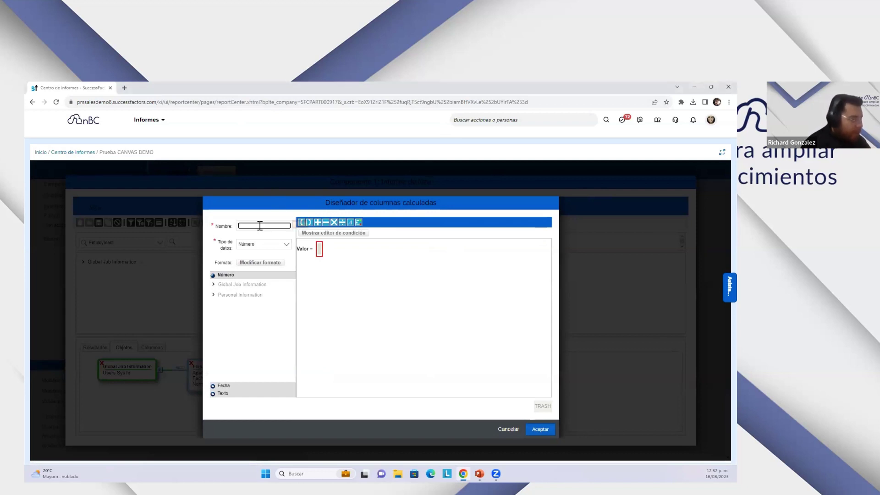
type("Mes de nacimiento")
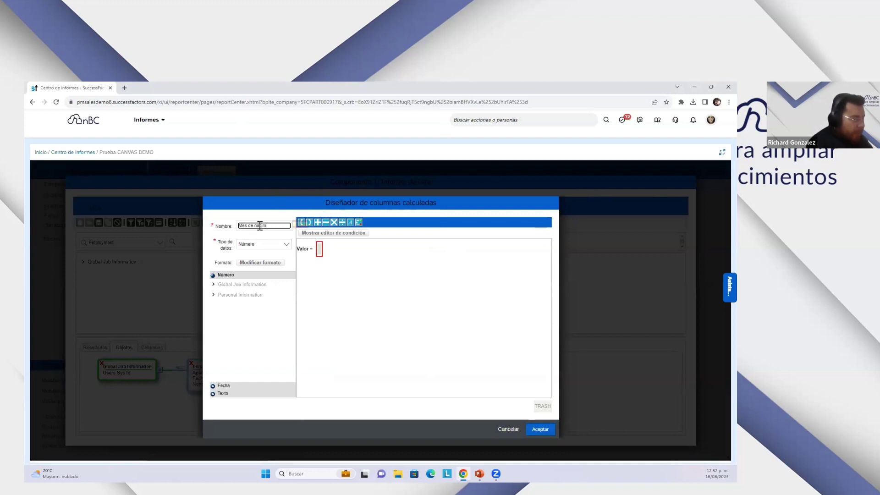
left_click(287, 247)
left_click(250, 266)
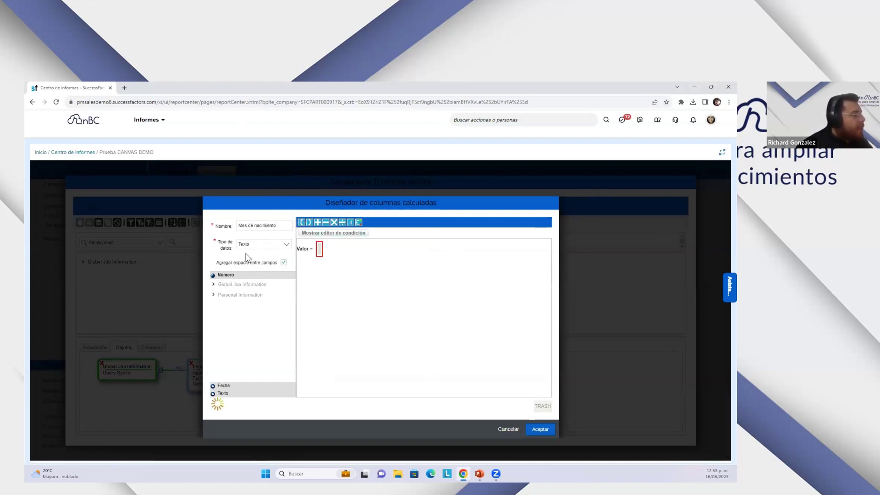
- Build an IF condition in the calculated column that checks that Fecha de nacimiento from Personal Information is not equal to null
left_click(213, 295)
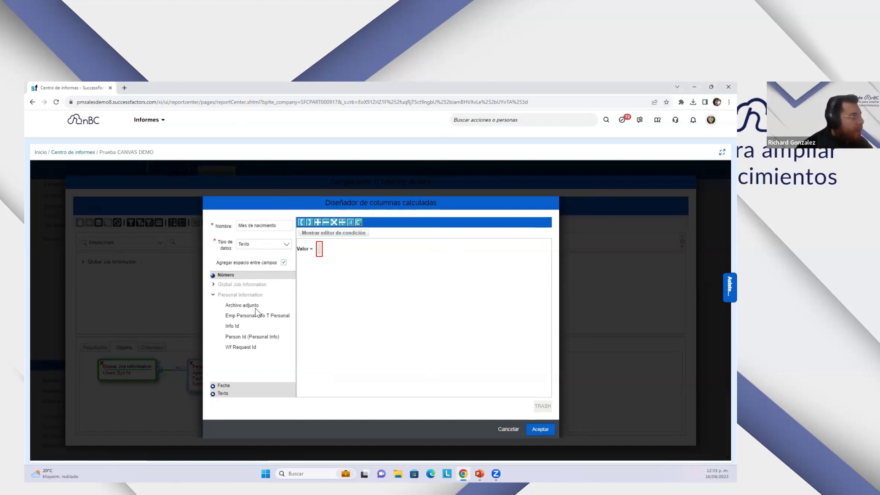
left_click(225, 386)
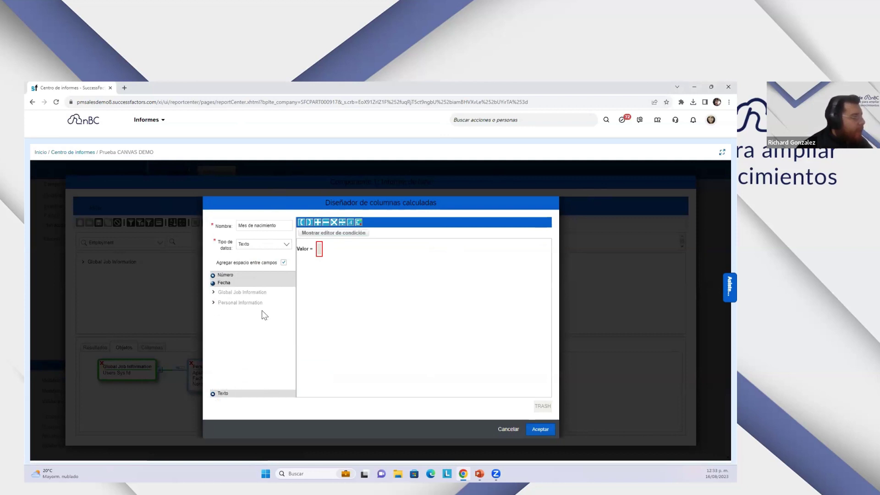
left_click(213, 302)
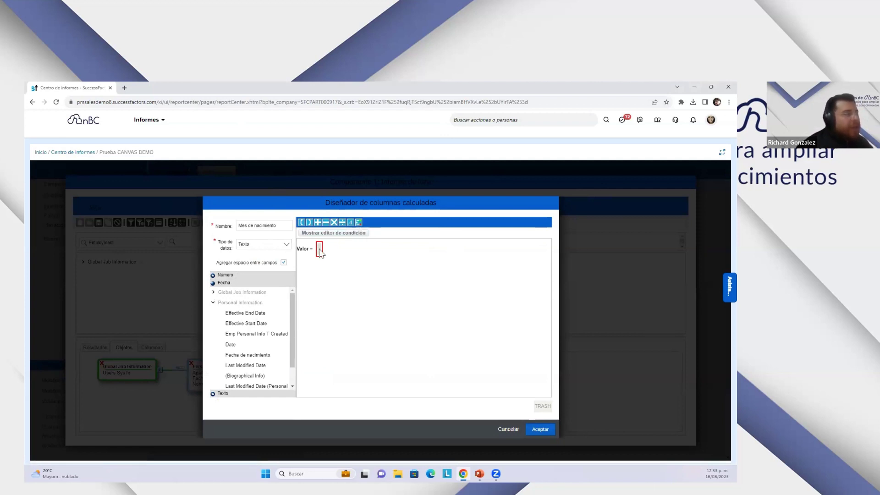
left_click_drag(359, 223, 321, 248)
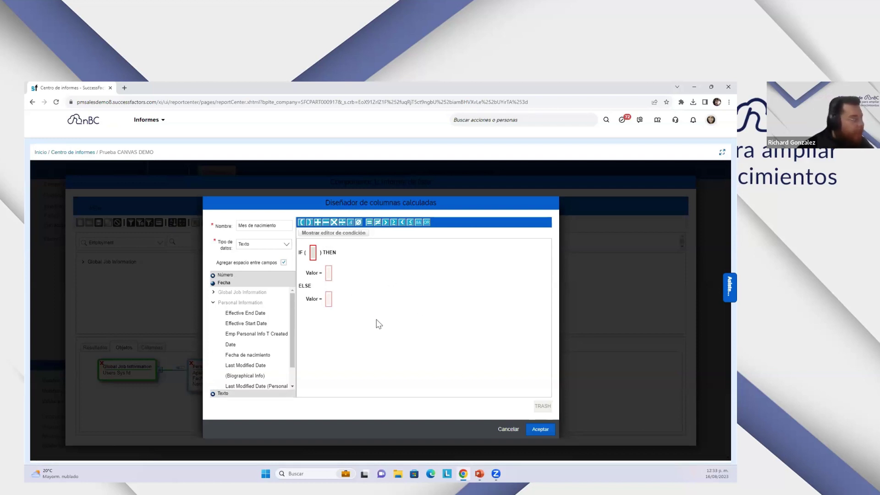
left_click_drag(254, 354, 310, 252)
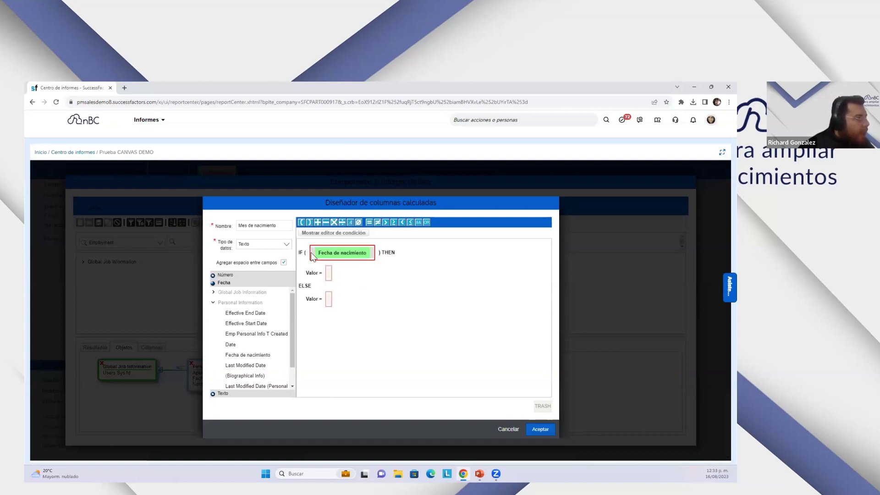
left_click(378, 222)
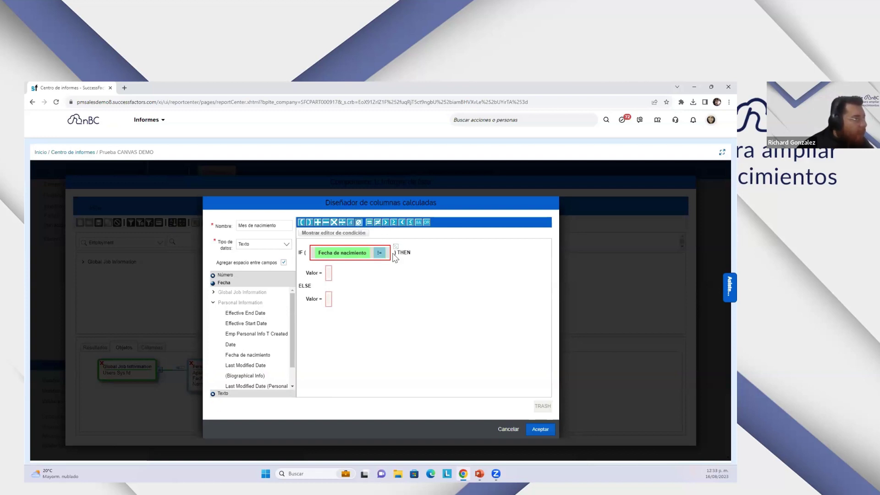
left_click(358, 222)
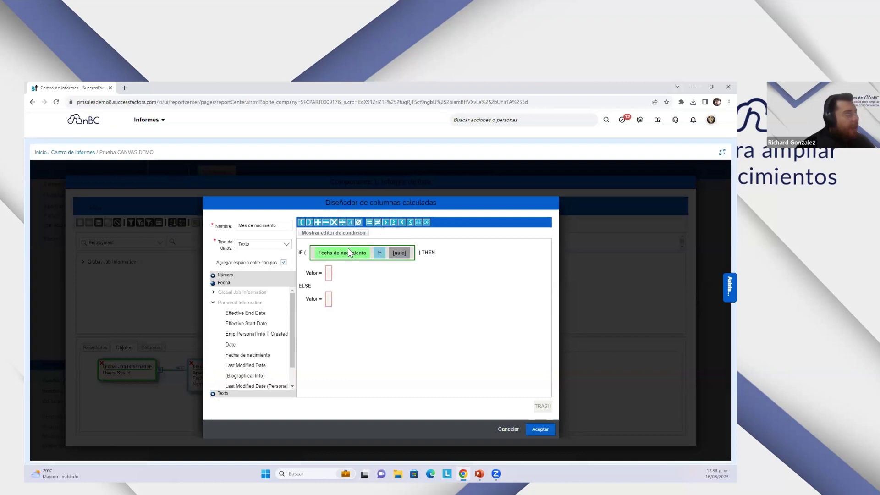
- Set the THEN value of the calculated column to the text Tiene Fecha
left_click(330, 275)
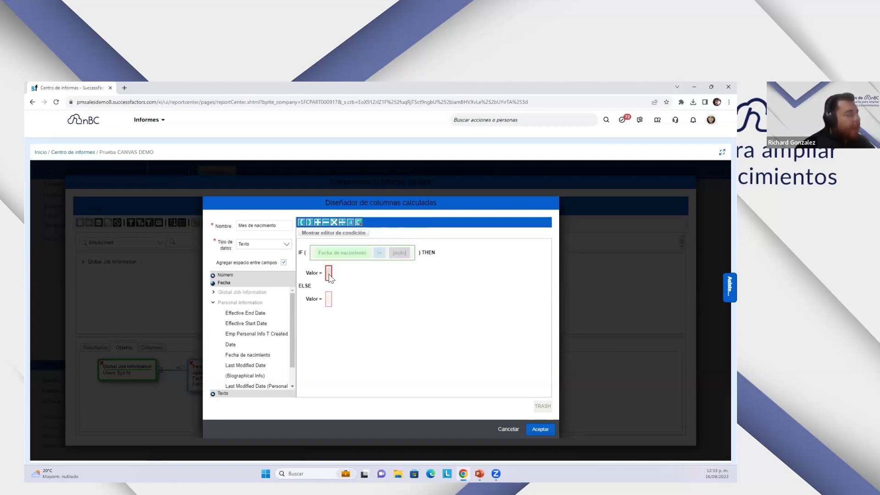
left_click(350, 222)
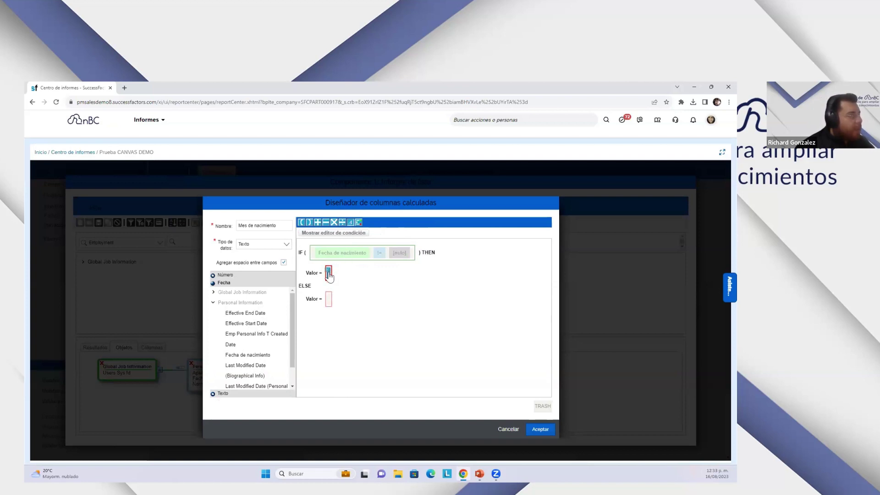
left_click(329, 274)
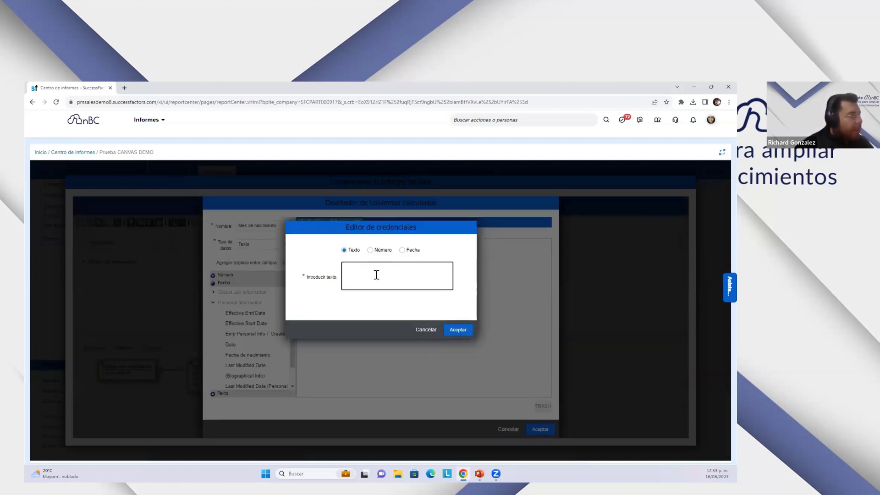
left_click(350, 251)
left_click(364, 275)
type("Tiene Fecha")
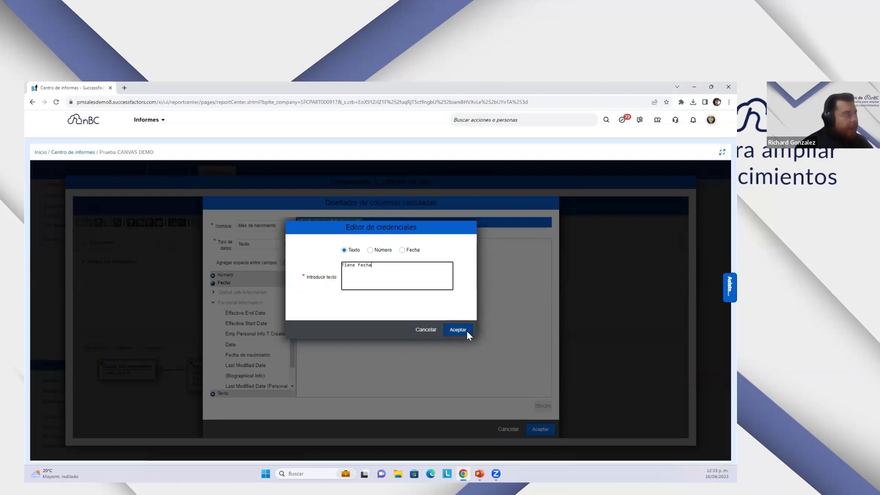
left_click(457, 330)
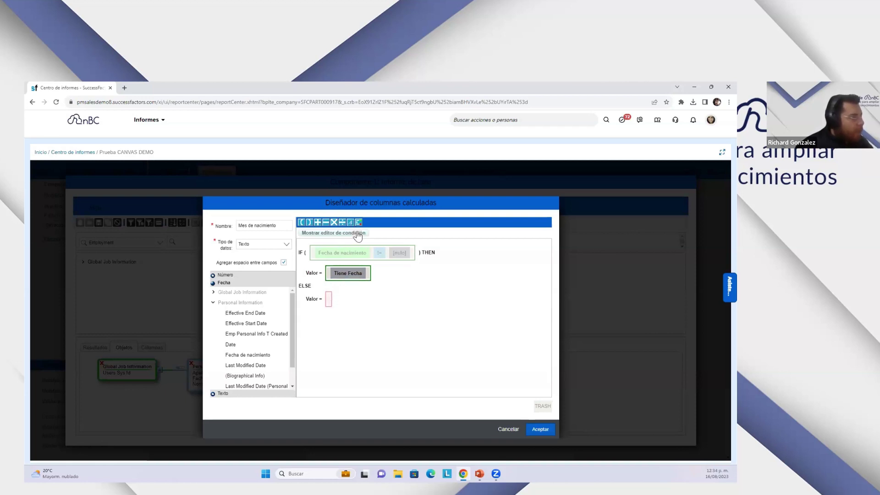
- Set the ELSE value of the calculated column to the text Fecha invalida
left_click(329, 300)
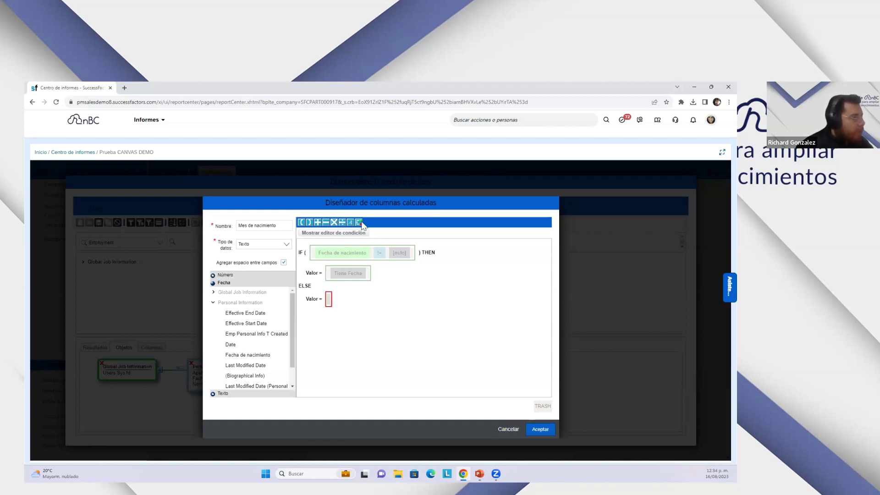
left_click(328, 299)
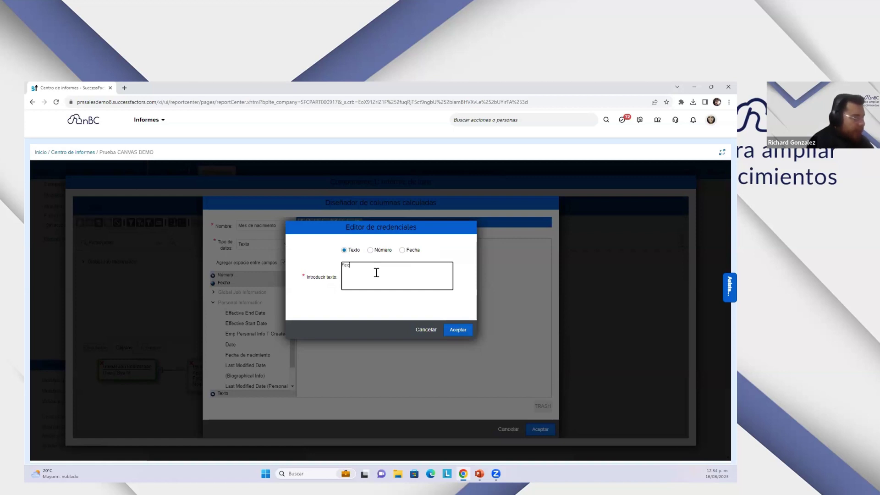
type("Fecha invalida")
left_click(458, 330)
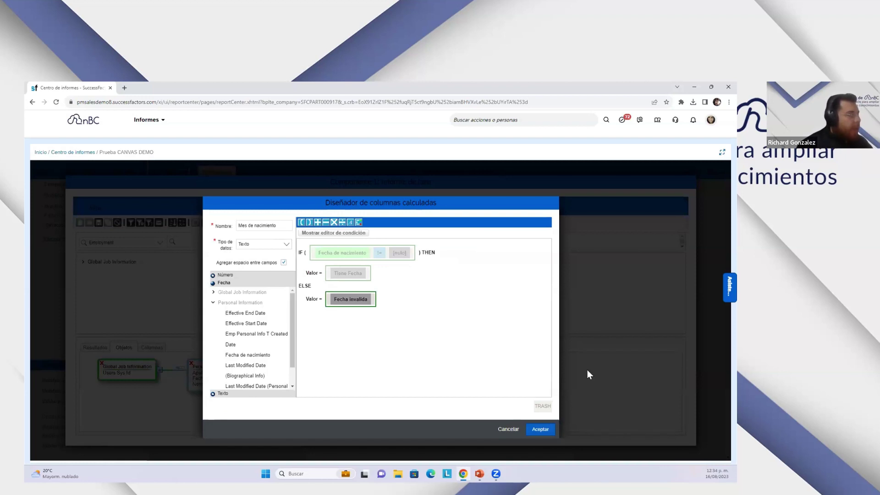
- Accept the calculated column, finish the calculated columns setup and review the Mes de nacimiento values in the query results
left_click(541, 429)
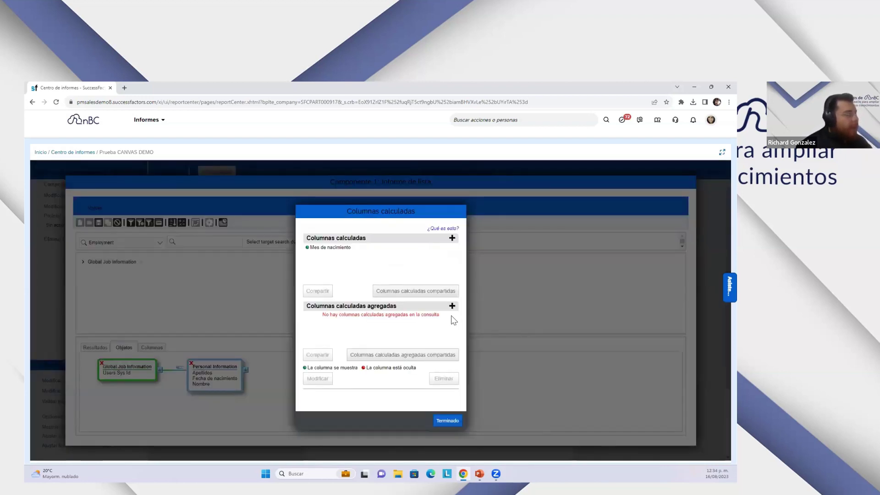
left_click(448, 420)
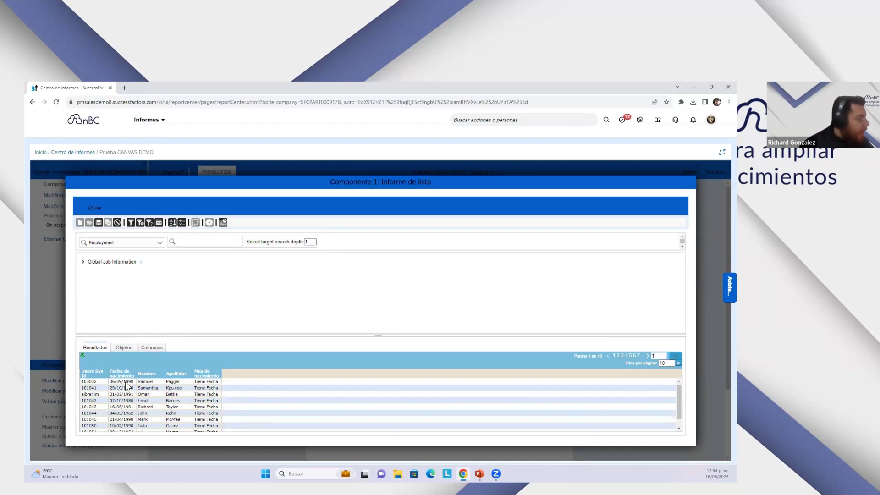
scroll(209, 391, "down", 1)
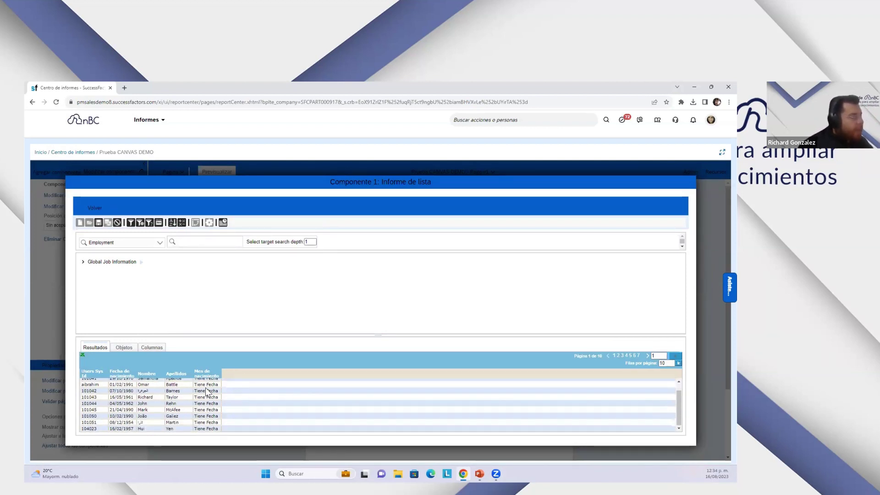
scroll(210, 394, "up", 1)
scroll(212, 398, "up", 1)
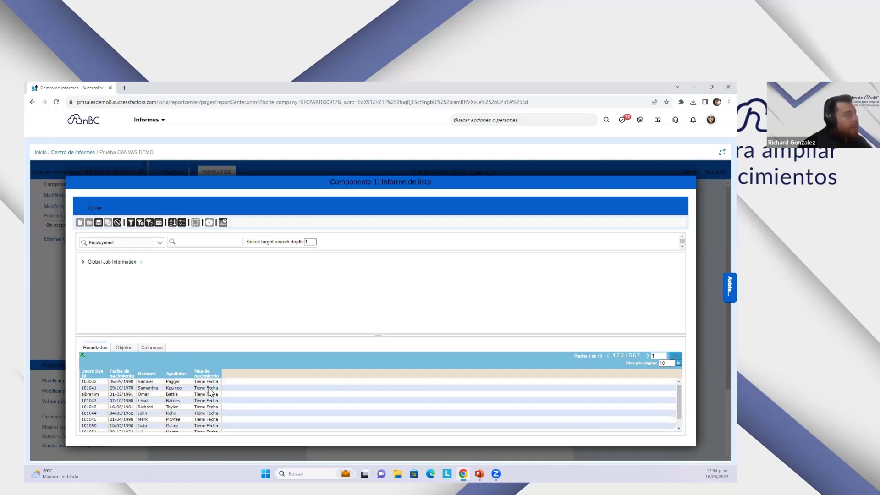
scroll(215, 409, "down", 2)
scroll(214, 405, "up", 1)
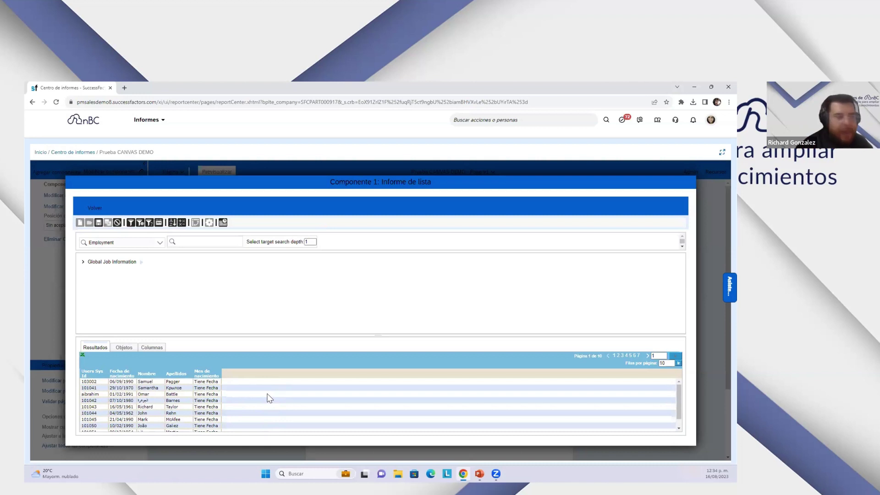
- Reopen the Mes de nacimiento calculated column, inspect the Fecha de nacimiento element in its condition and return to the query results
left_click(182, 223)
left_click(355, 250)
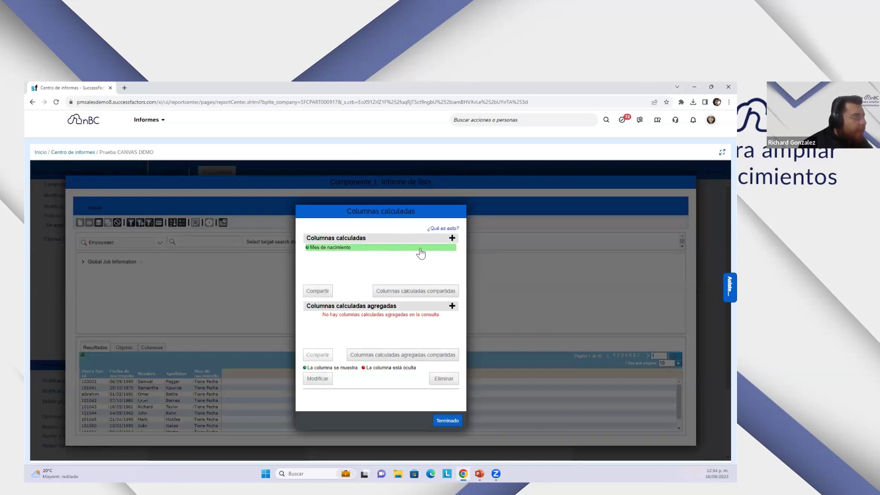
left_click(327, 379)
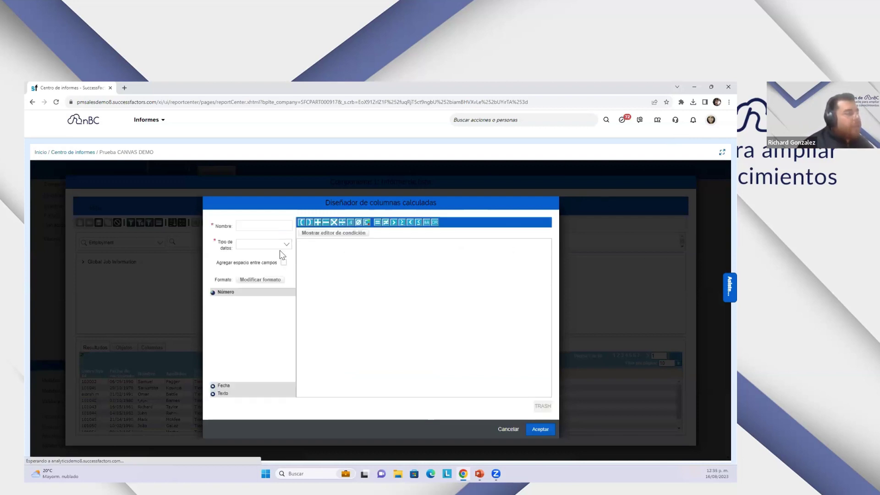
left_click(339, 251)
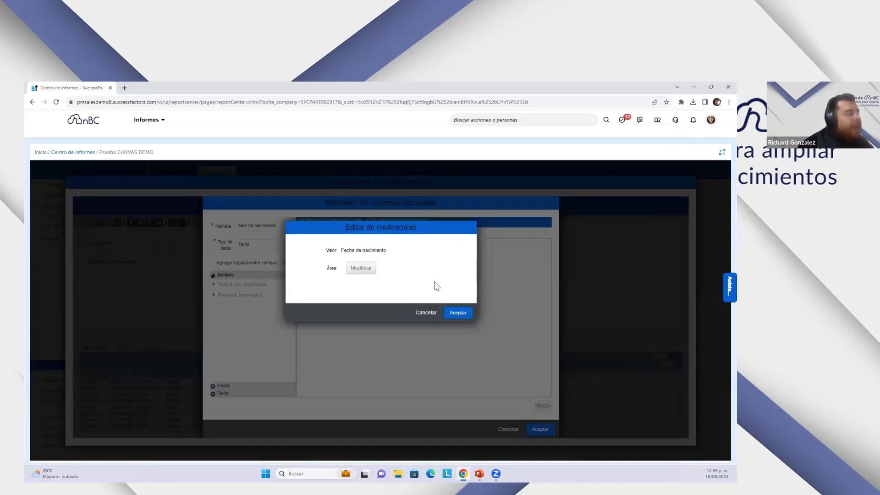
left_click(430, 310)
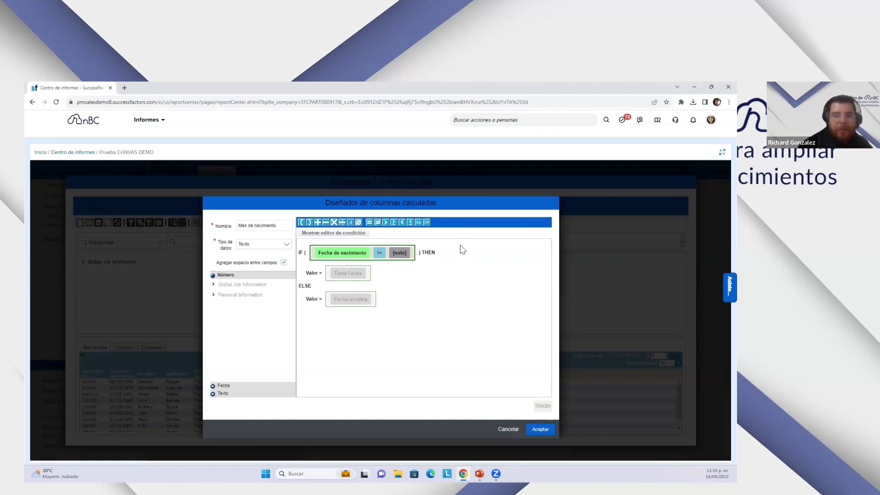
left_click(541, 429)
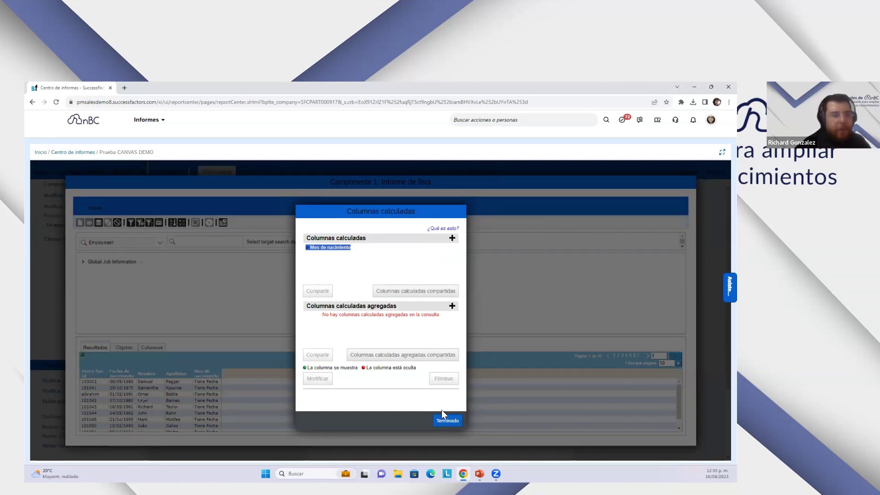
left_click(458, 423)
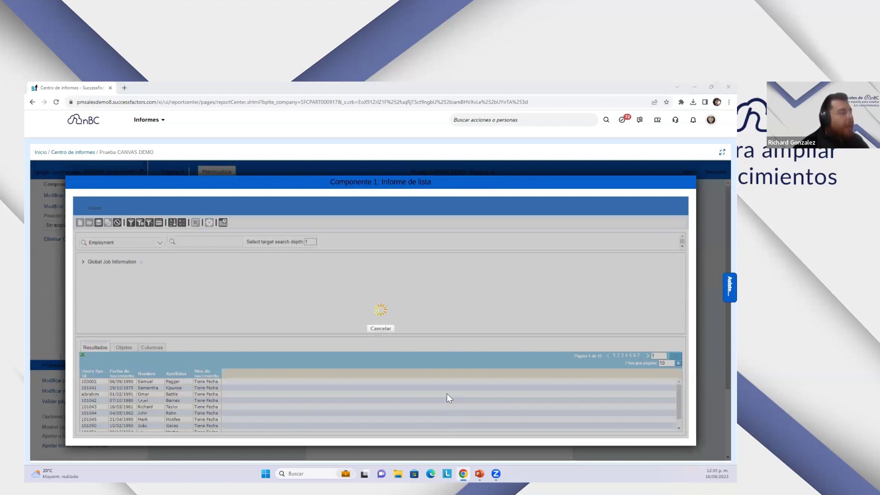
- Switch to the PowerPoint slideshow and go to its closing slide
key("alt+Tab")
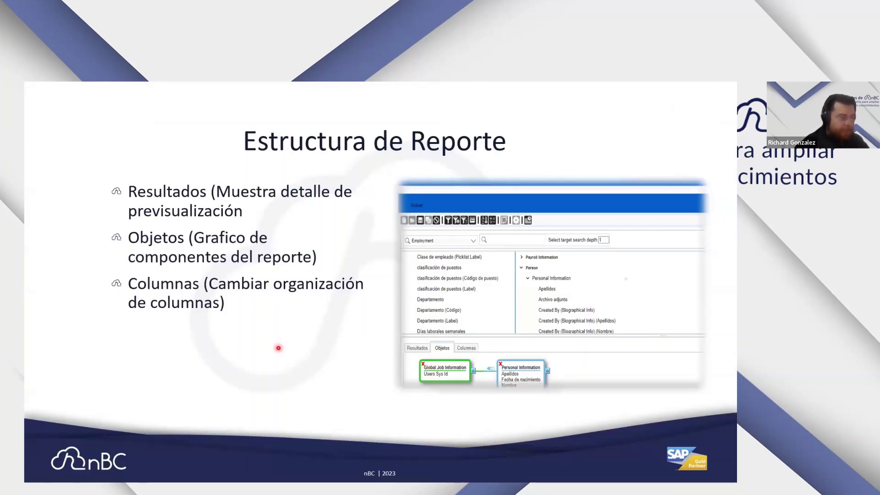
key("End")
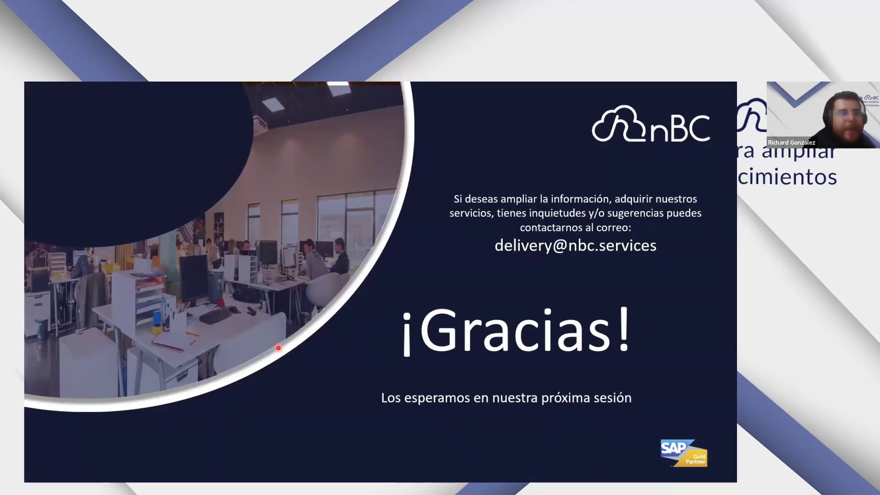